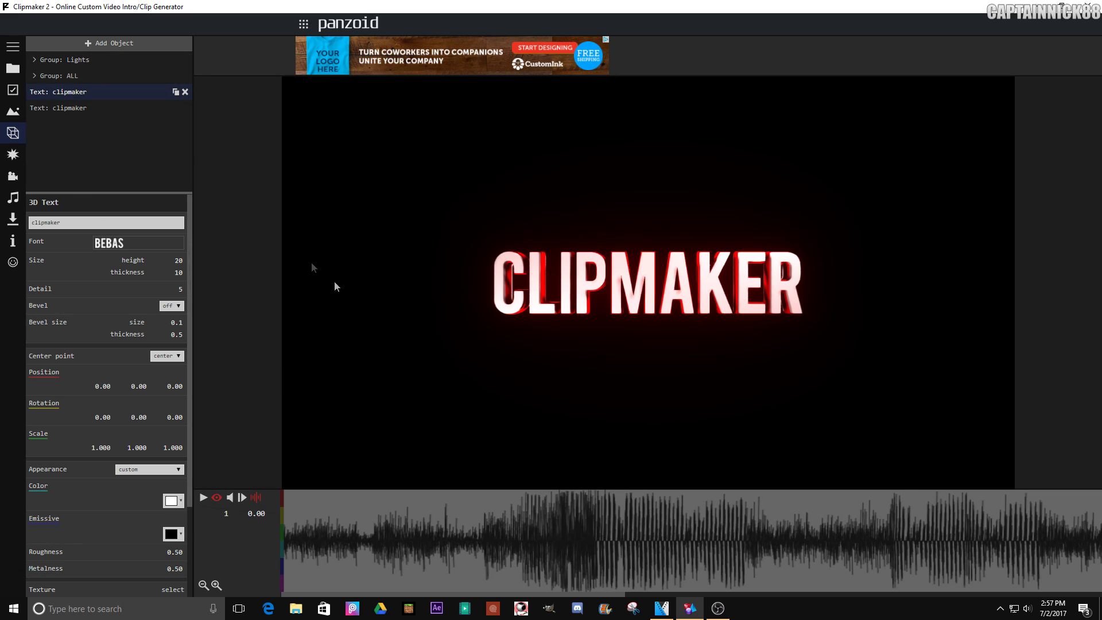
Turn the white CLIPMAKER text around its vertical axis to a Y rotation of about 13
left_click_drag(138, 411, 242, 439)
Reset the CLIPMAKER text's Y rotation to 0, spin it as a test, then reset it to 0 again
left_click(136, 423)
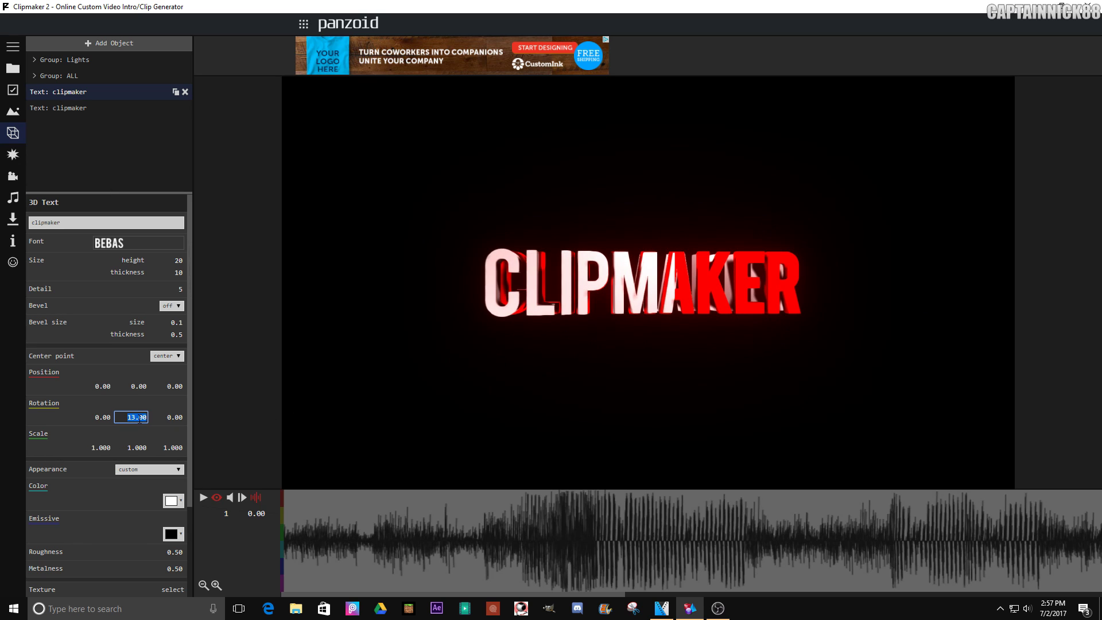
type("0")
key("Return")
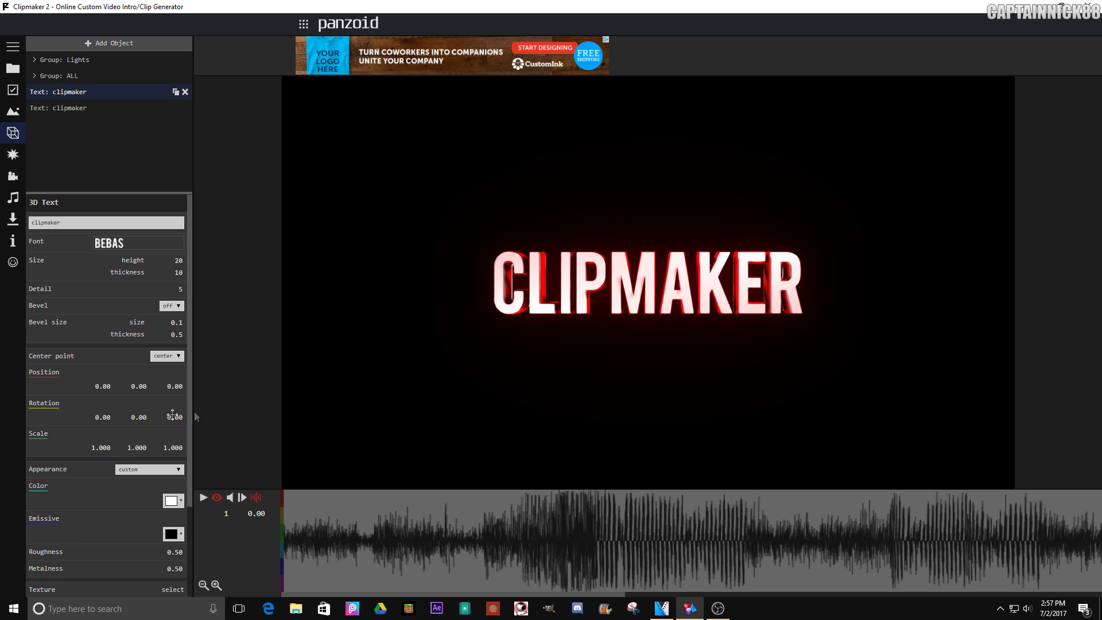
left_click_drag(140, 416, 205, 439)
left_click(136, 423)
type("0")
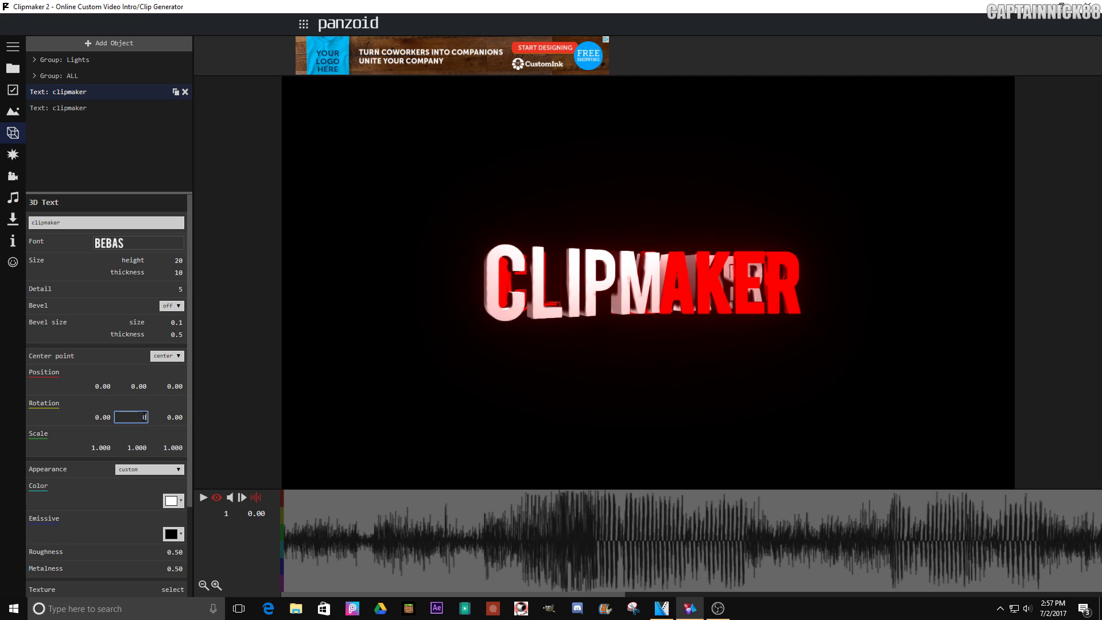
key("Return")
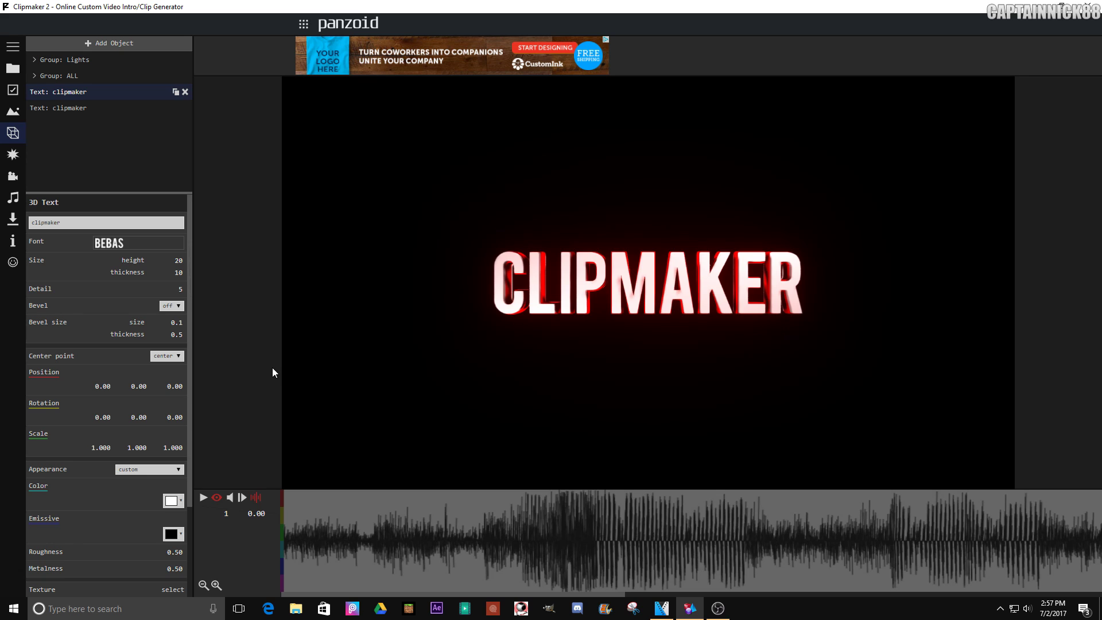
Add a new group object and name it TEXT
left_click(148, 46)
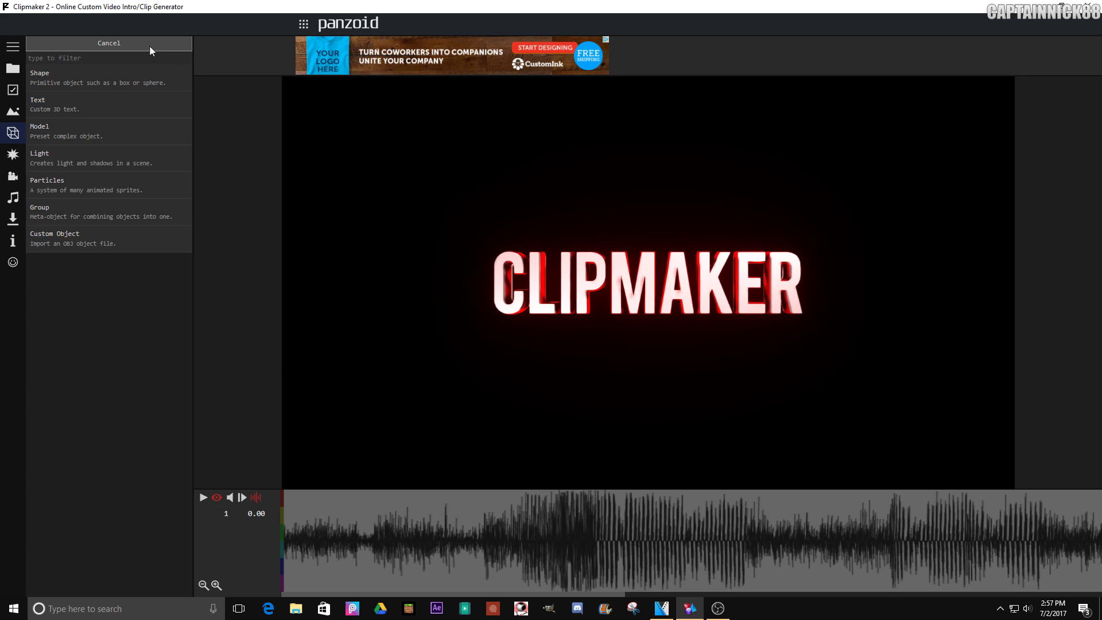
left_click(79, 214)
left_click(68, 122)
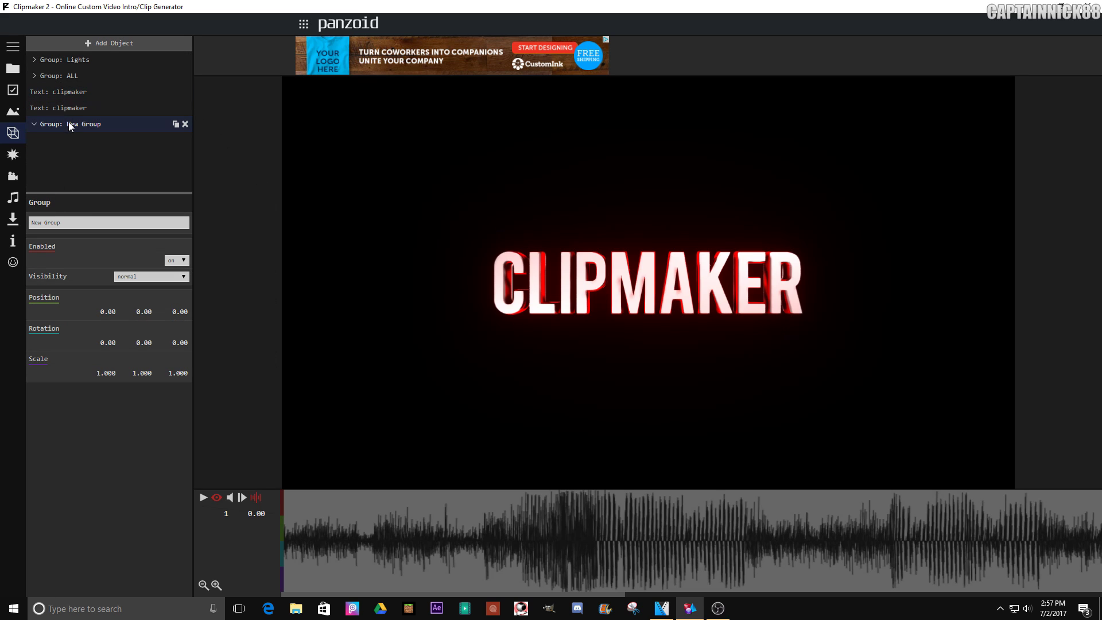
triple_click(122, 221)
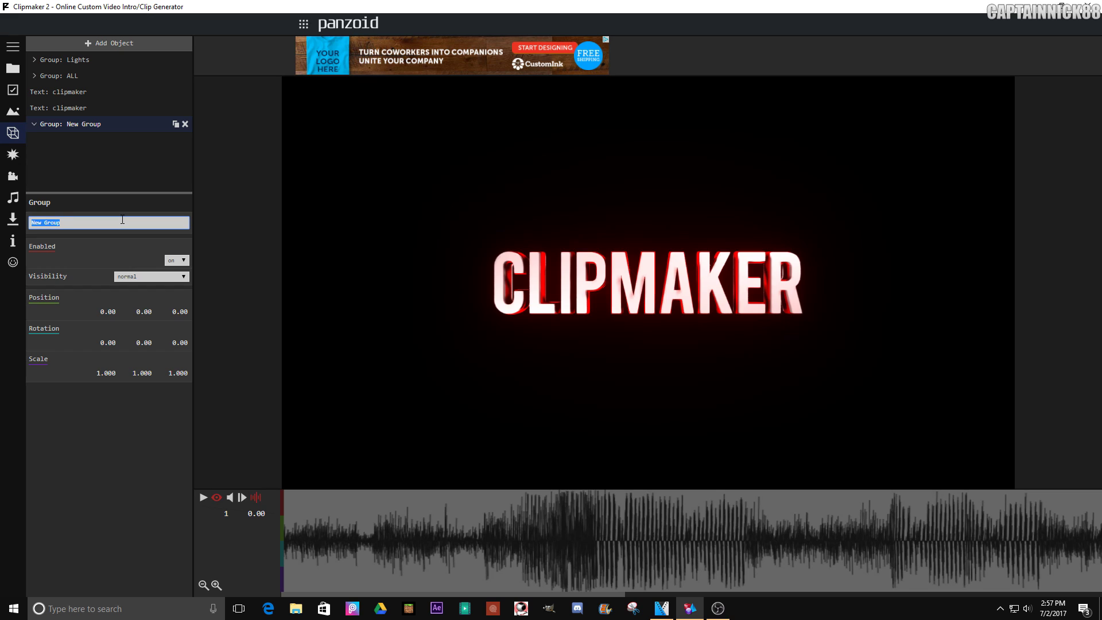
type("TEXT")
key("Return")
Move the clipmaker text into TEXT, then test the group's Y rotation and reset it to 0
left_click_drag(112, 92, 87, 105)
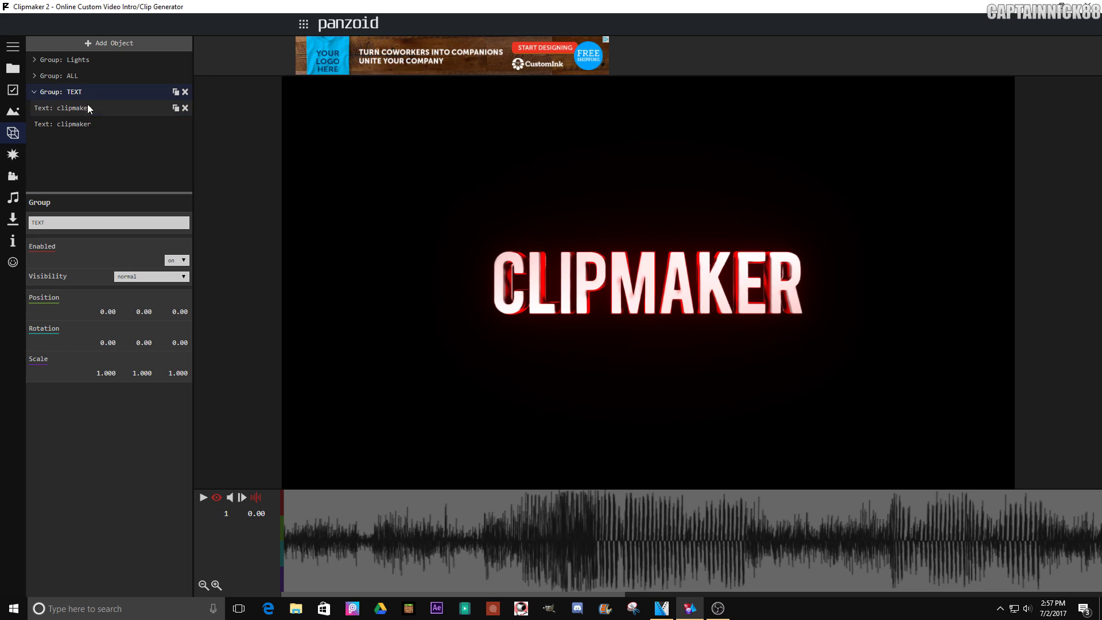
left_click(34, 92)
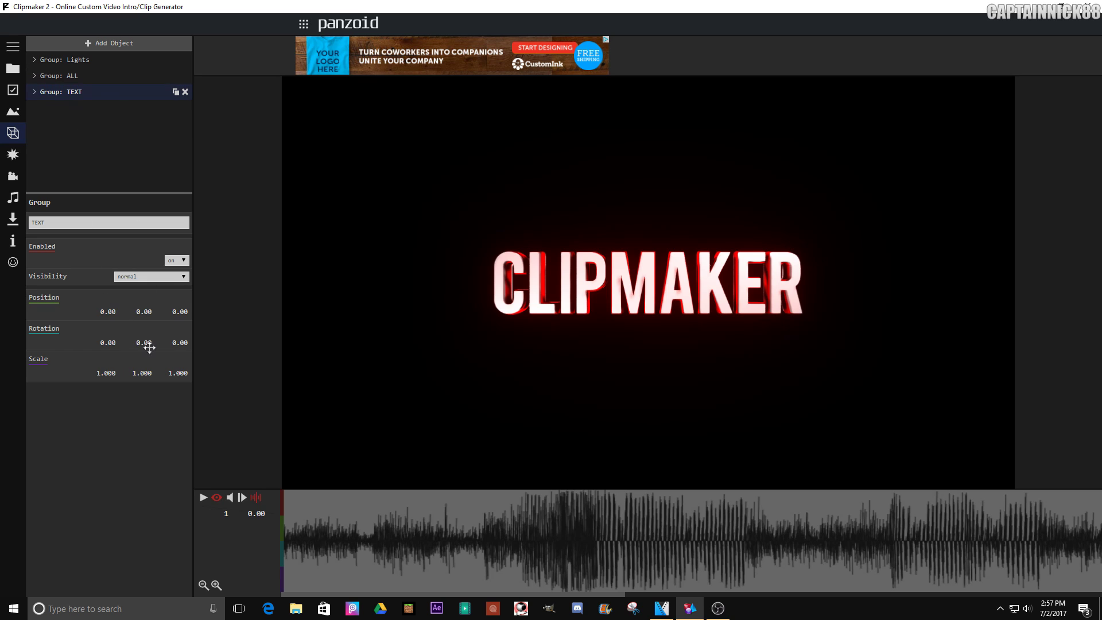
left_click_drag(145, 344, 97, 402)
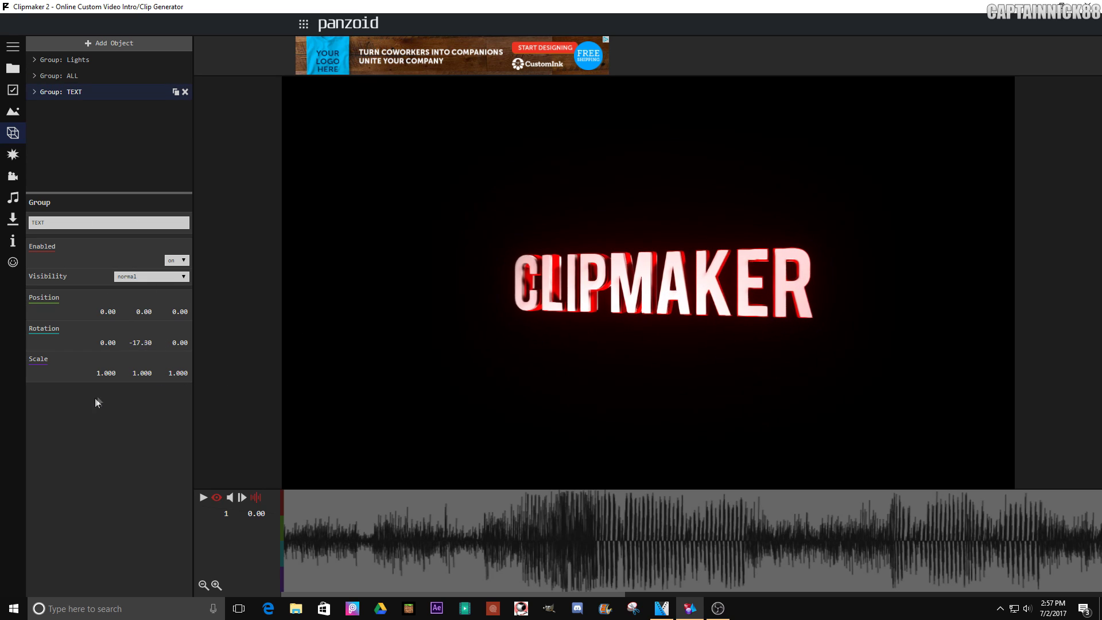
double_click(144, 341)
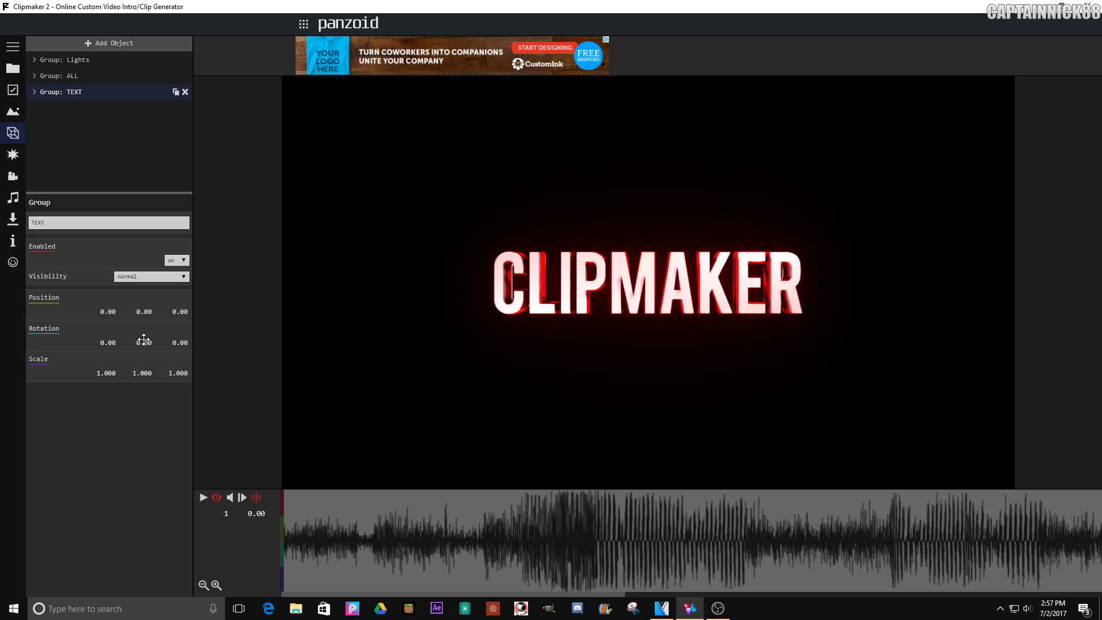
Delete the CLIPMAKER TEXT group and expand ALL to inspect its TEXT and Particles groups
left_click(185, 92)
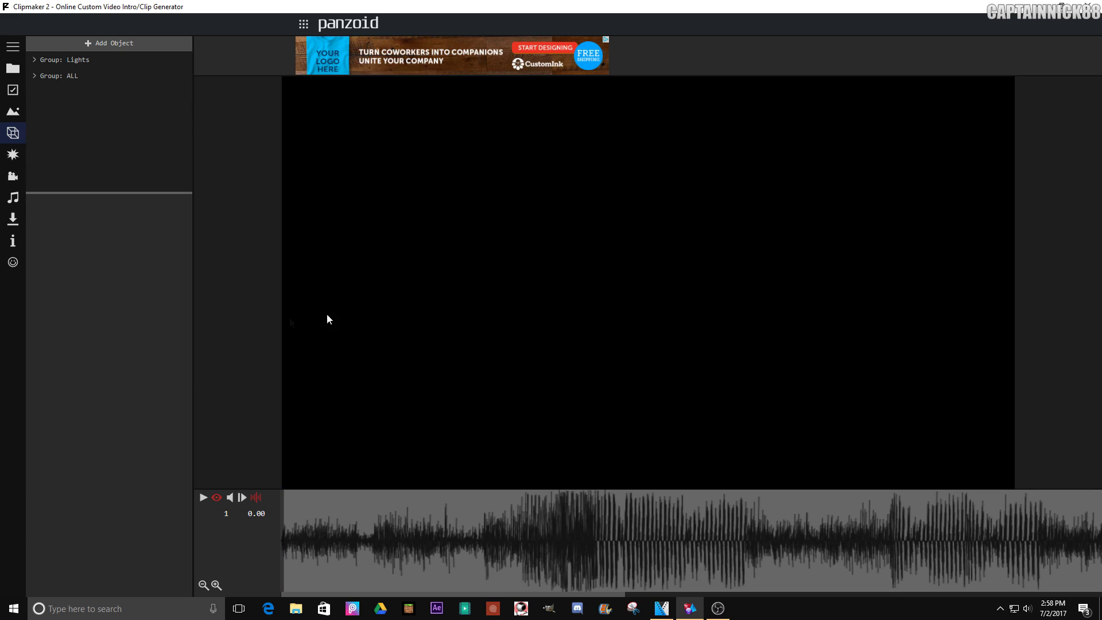
left_click(128, 75)
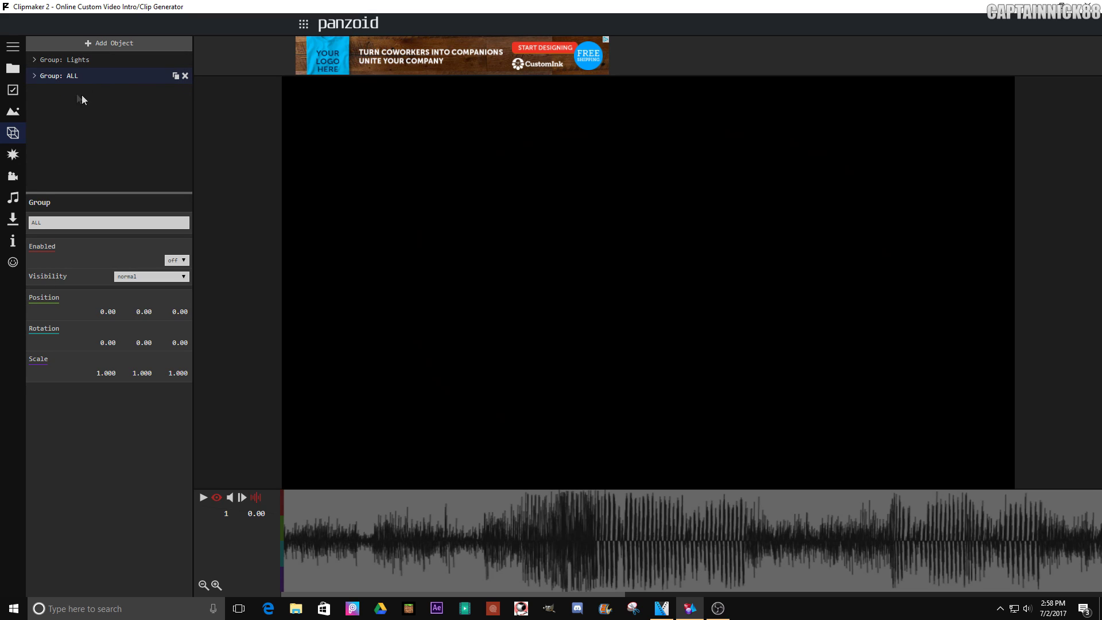
left_click(34, 75)
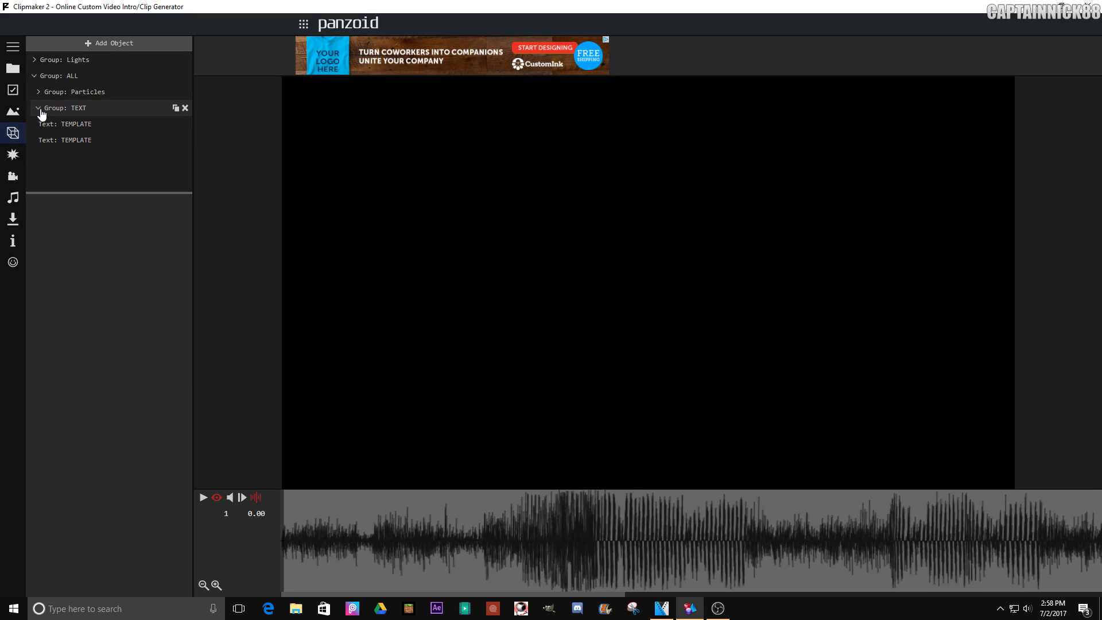
left_click(39, 108)
left_click(101, 107)
left_click(70, 93)
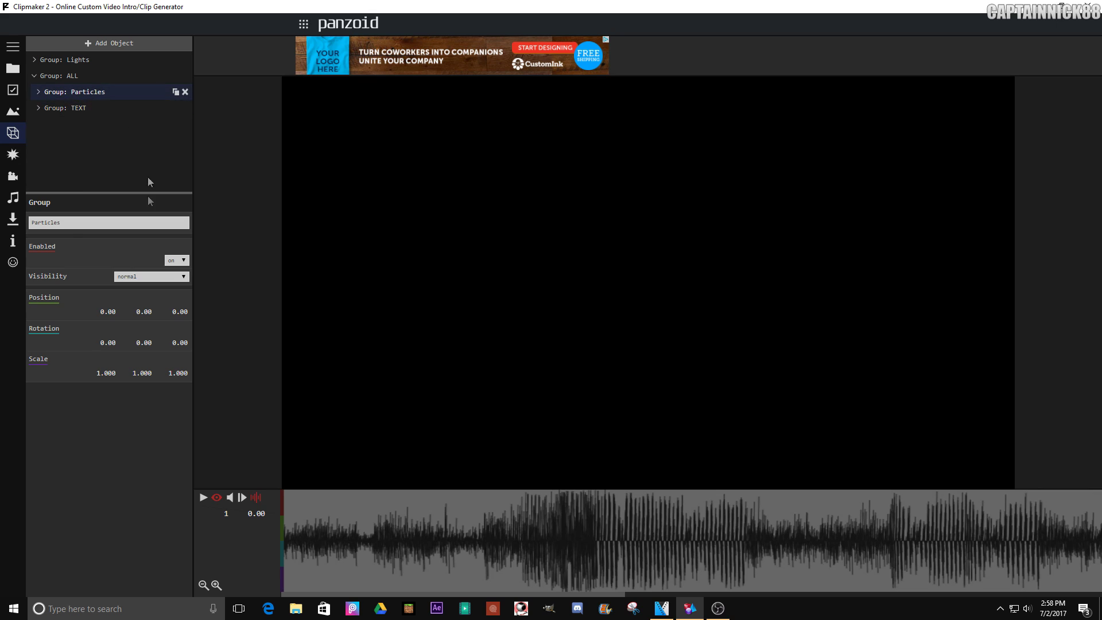
left_click(38, 92)
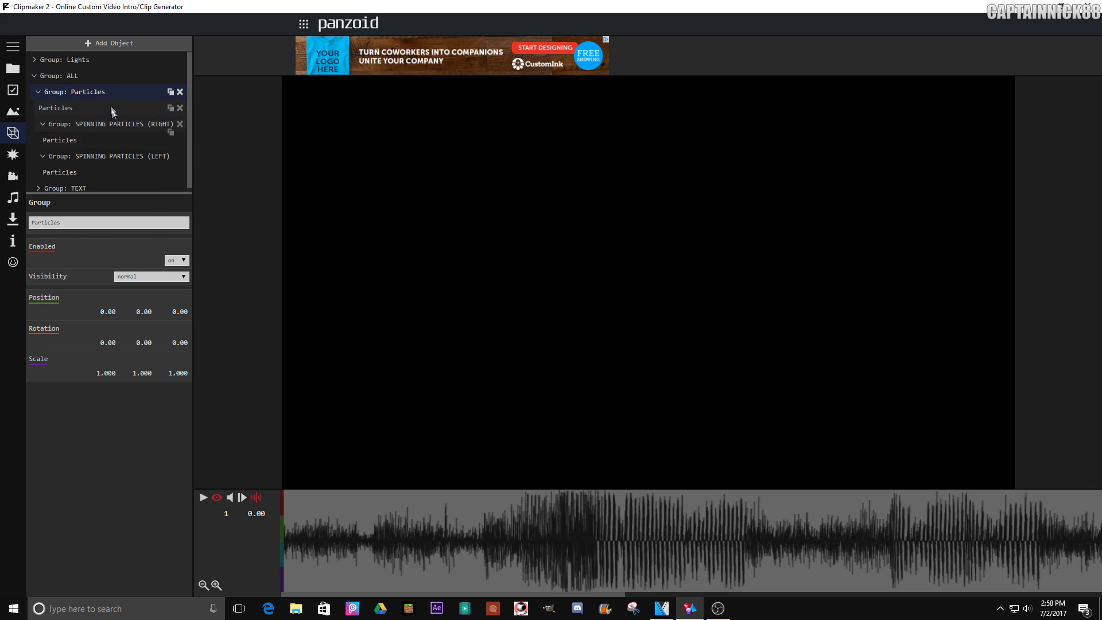
left_click(38, 93)
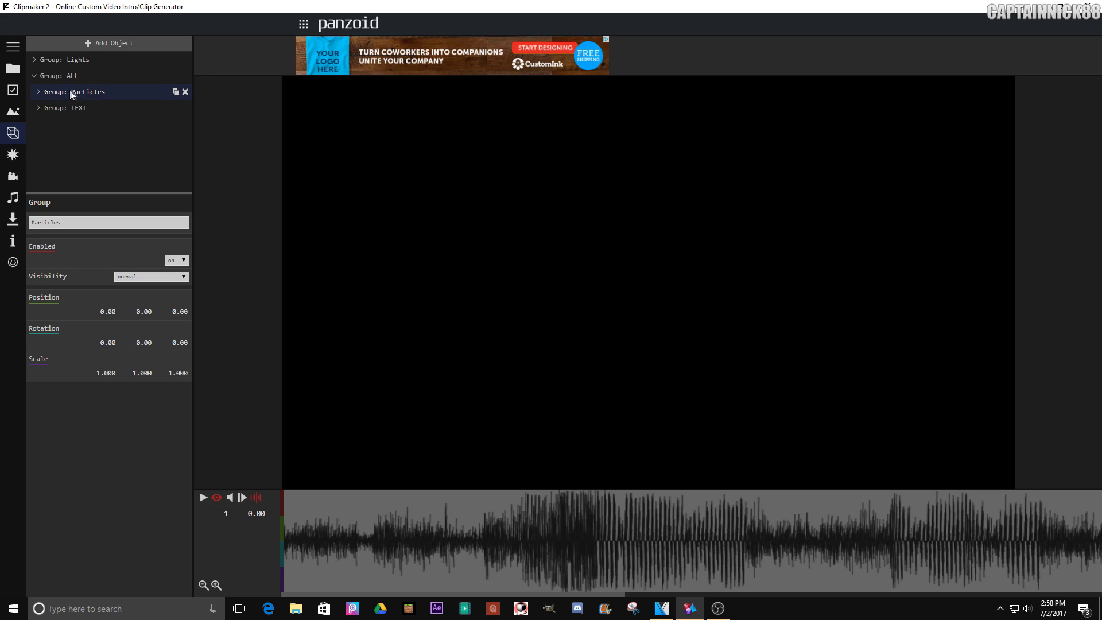
Set the ALL group's Enabled option to on, then collapse the group
left_click(106, 43)
left_click(108, 49)
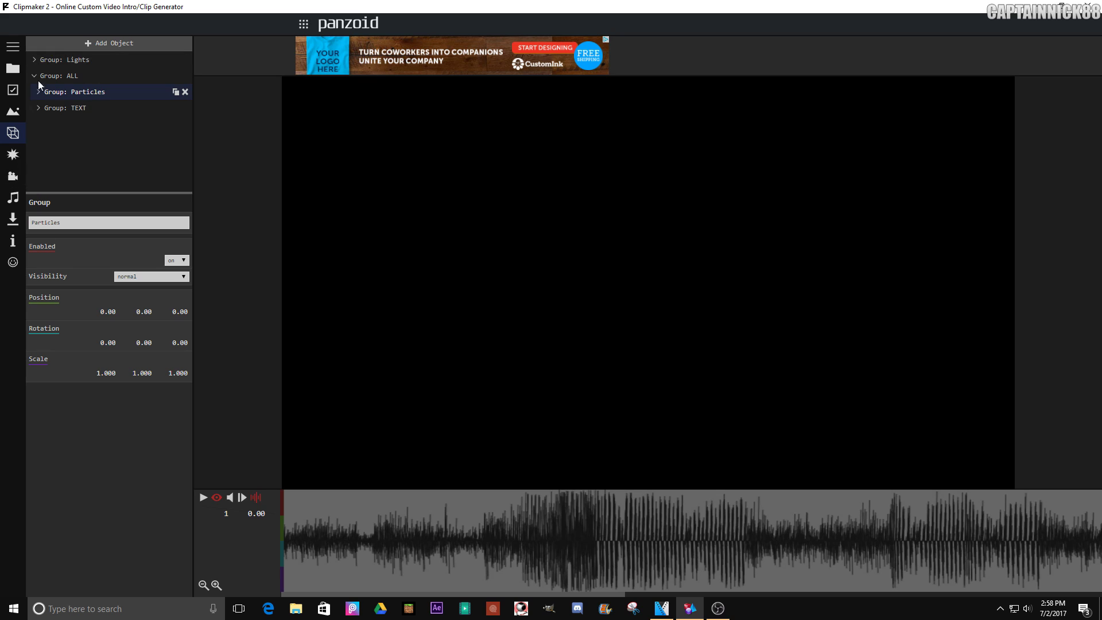
left_click(133, 43)
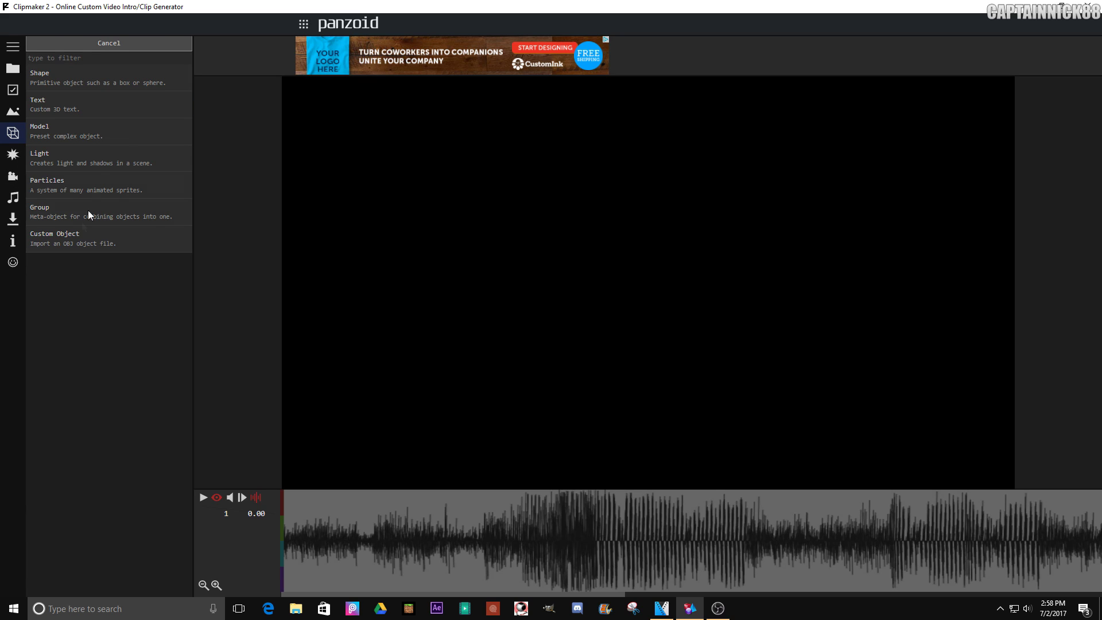
left_click(123, 45)
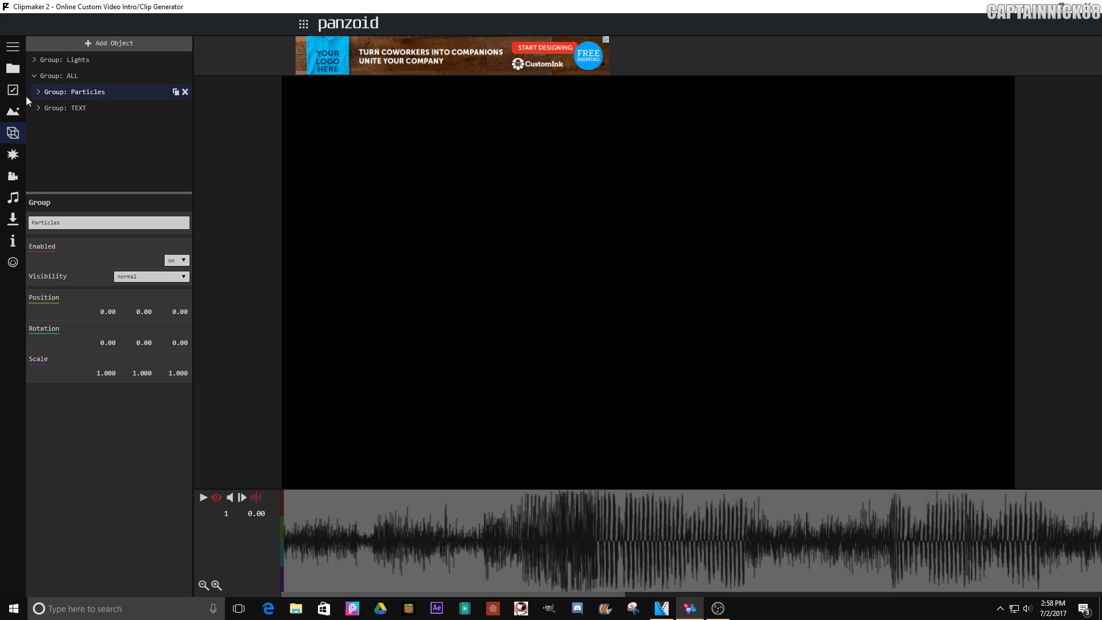
left_click(57, 76)
left_click(182, 260)
left_click(187, 270)
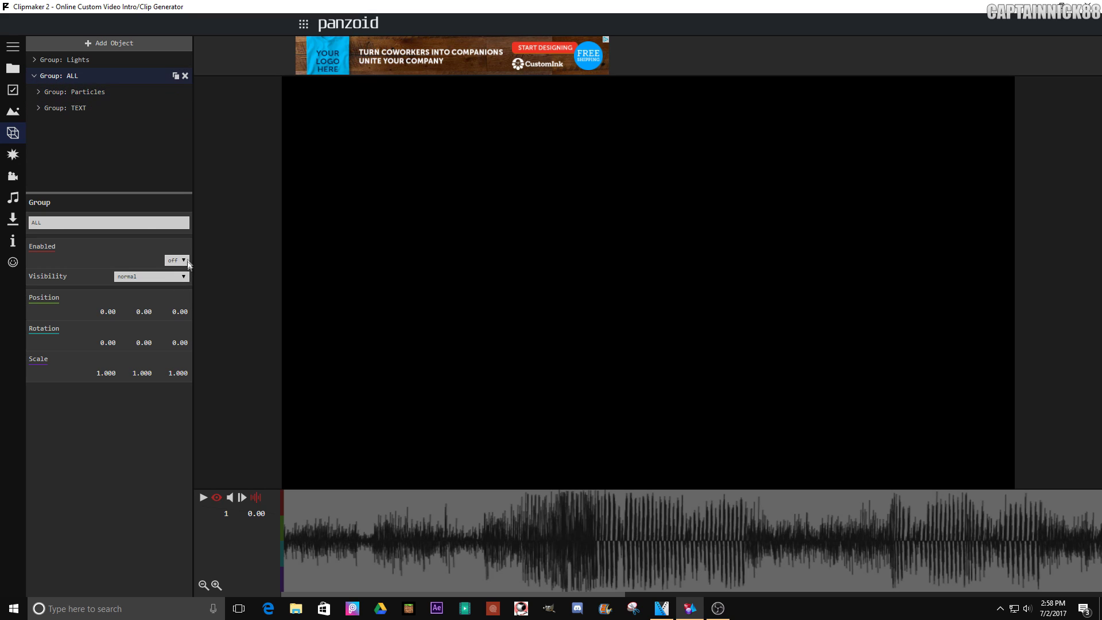
left_click(187, 261)
left_click(179, 270)
left_click(35, 75)
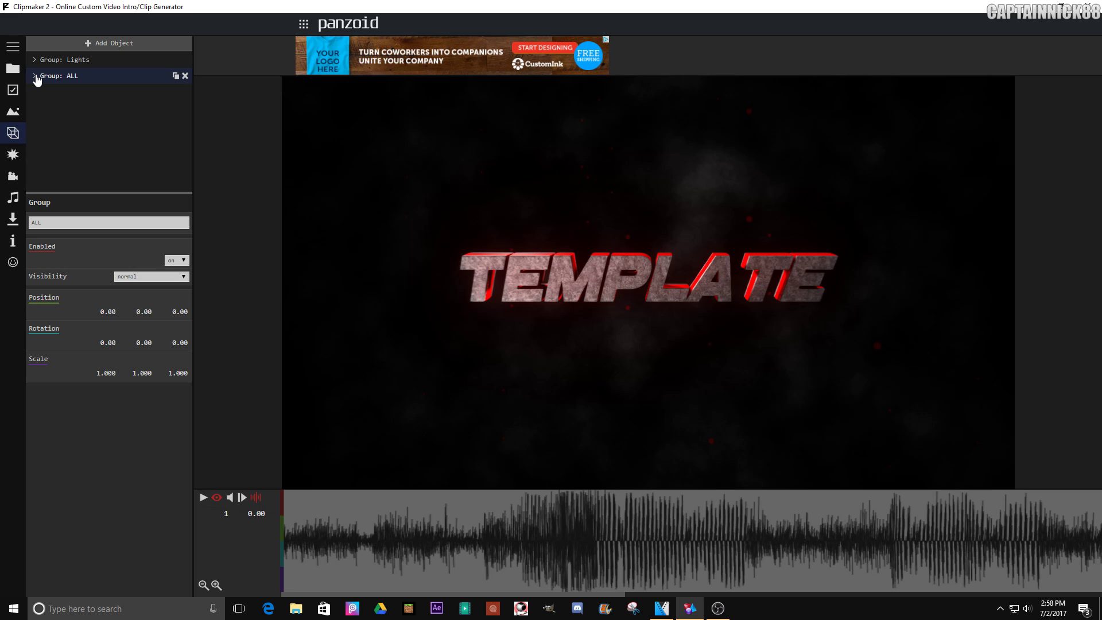
left_click(34, 76)
left_click(74, 108)
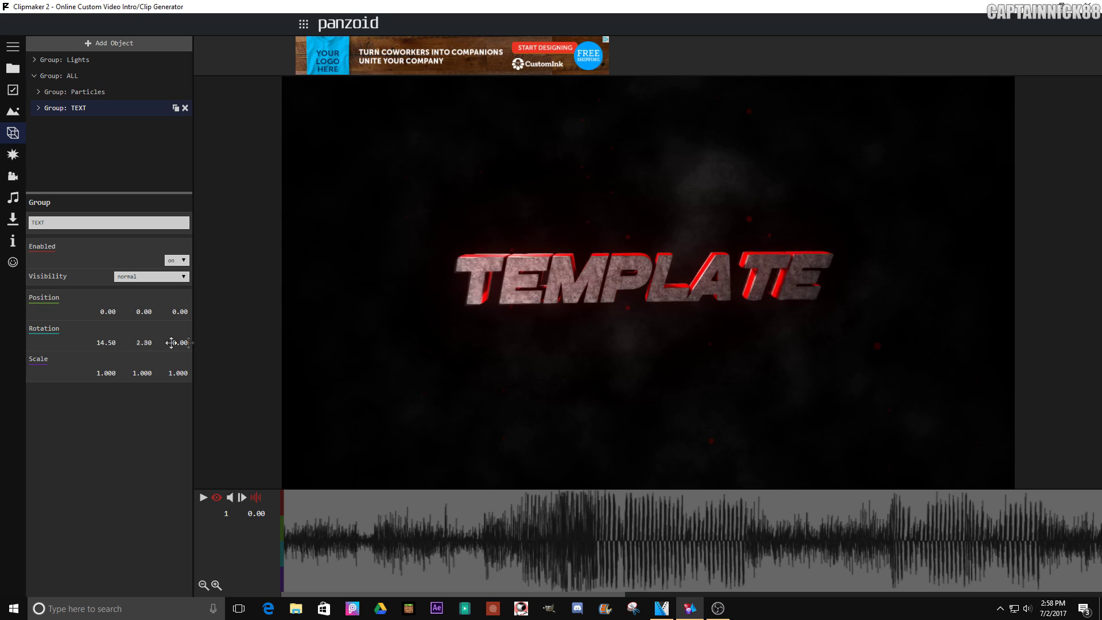
left_click_drag(140, 344, 214, 322)
left_click(144, 343)
type("0")
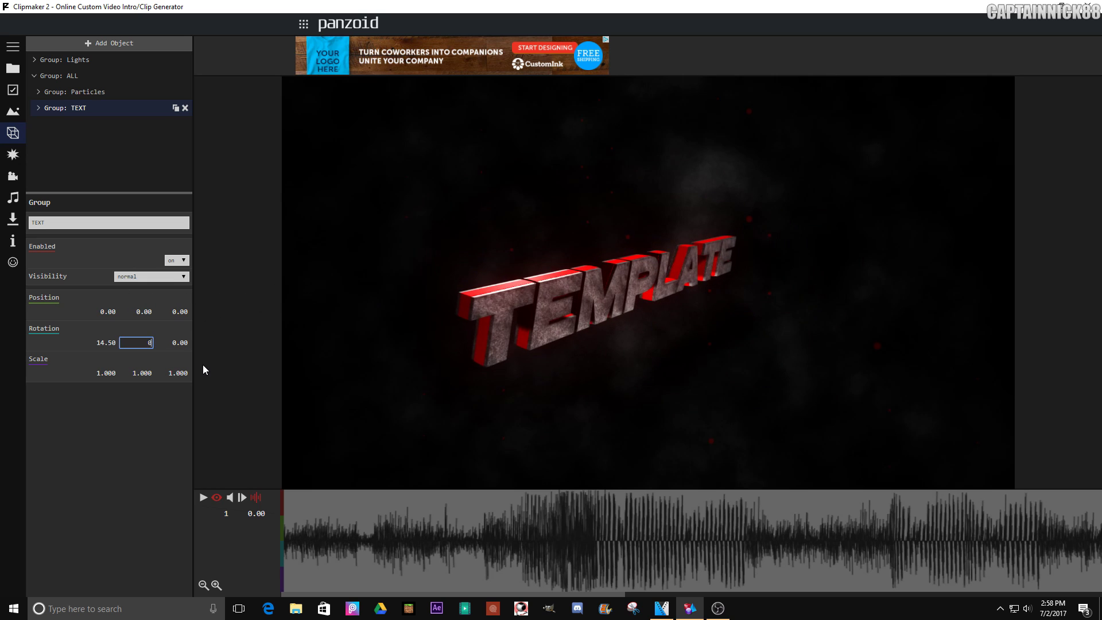
key("Return")
left_click(87, 92)
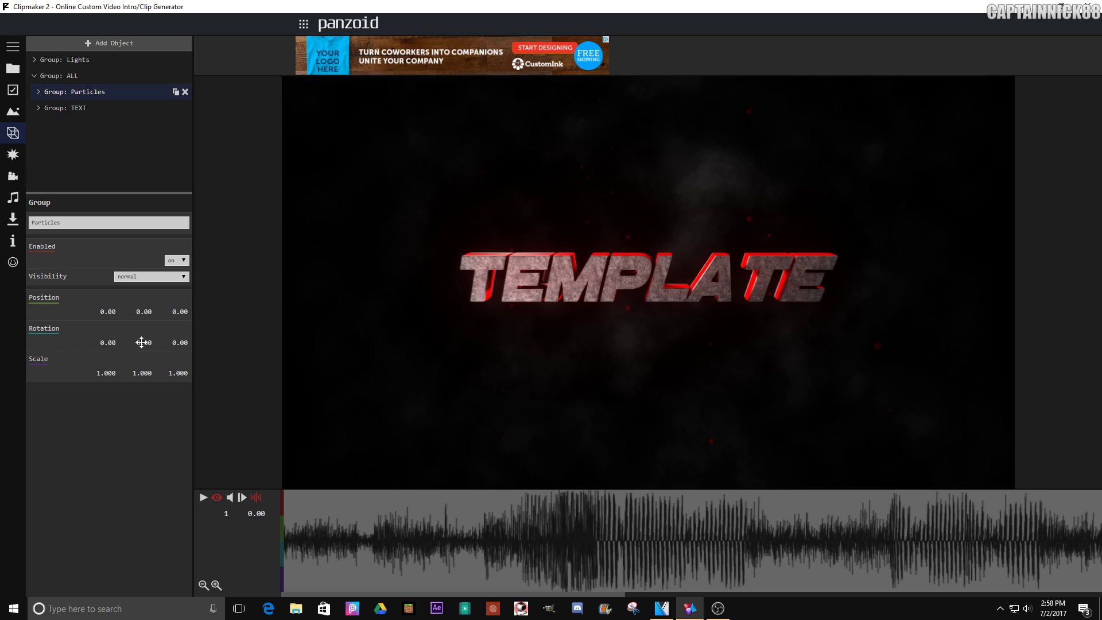
left_click_drag(141, 343, 150, 370)
left_click(149, 344)
type("0")
key("Return")
left_click(34, 76)
left_click_drag(144, 342, 964, 292)
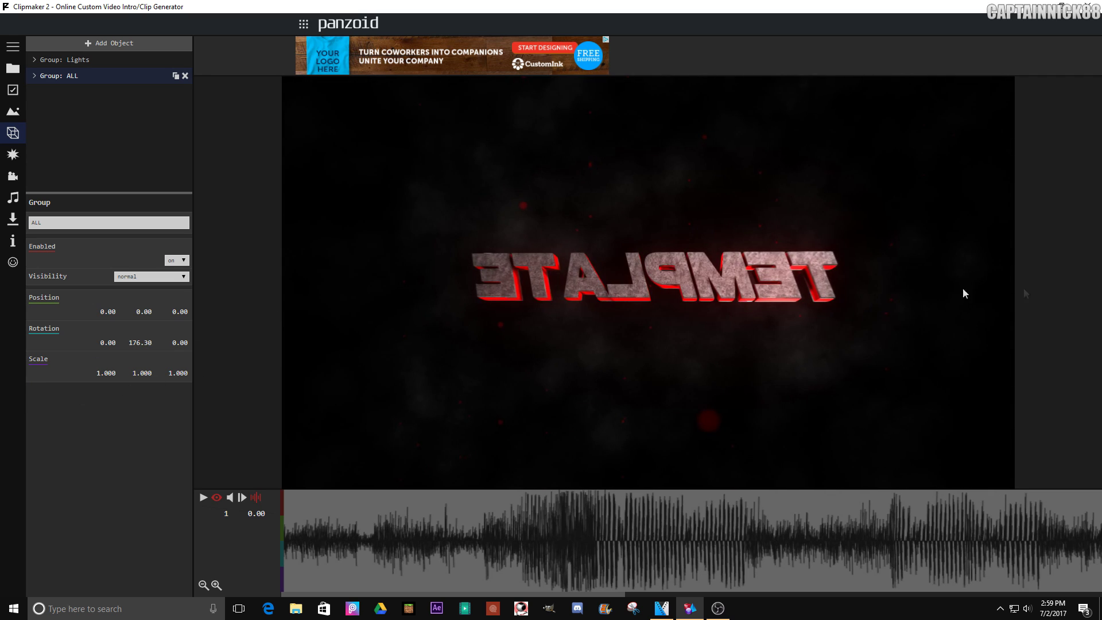
left_click_drag(123, 345, 860, 315)
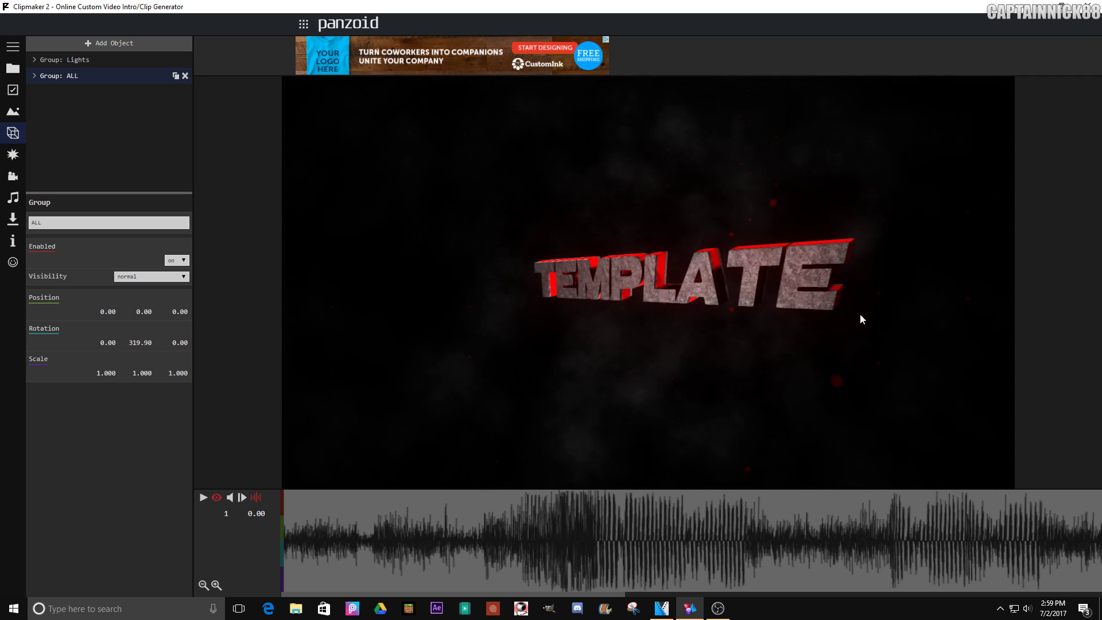
left_click(137, 343)
type("0")
key("Return")
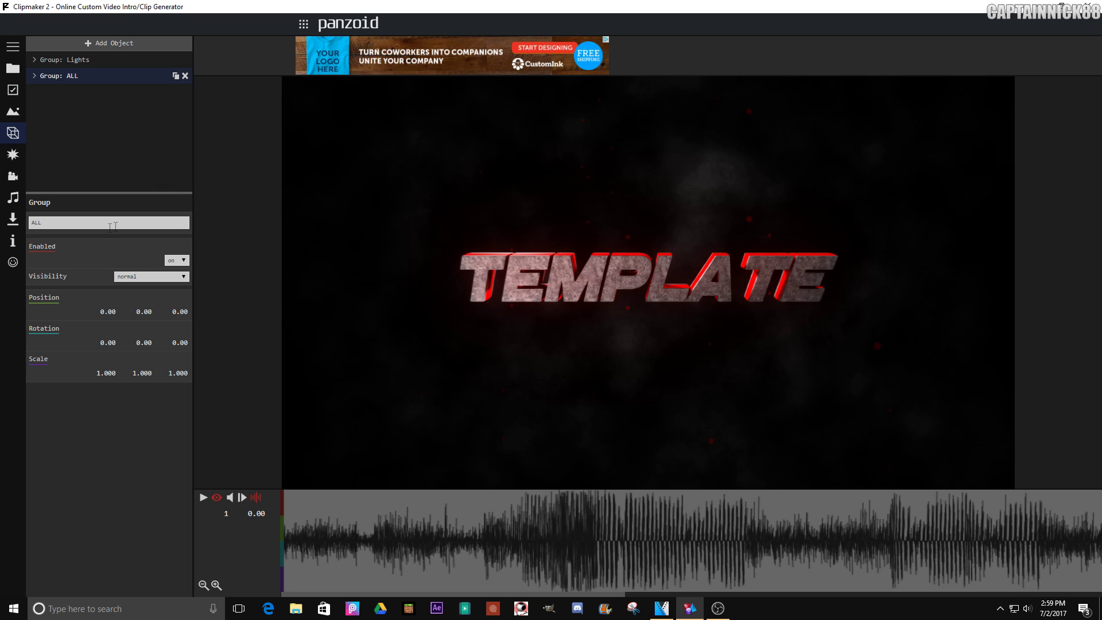
left_click_drag(133, 337, 642, 336)
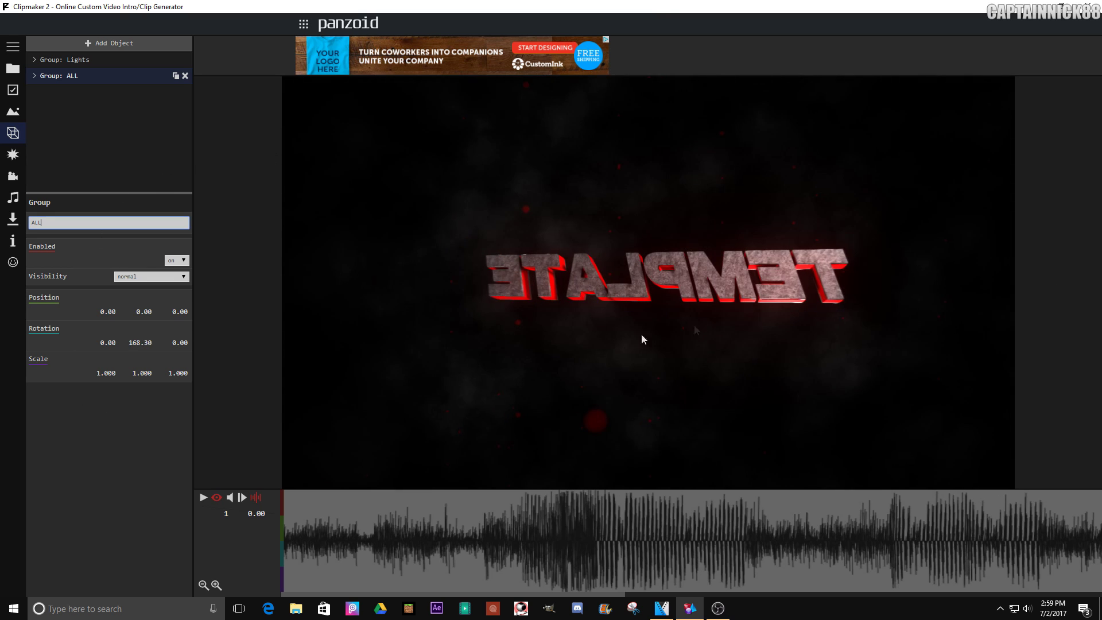
left_click(137, 341)
type("0")
key("Return")
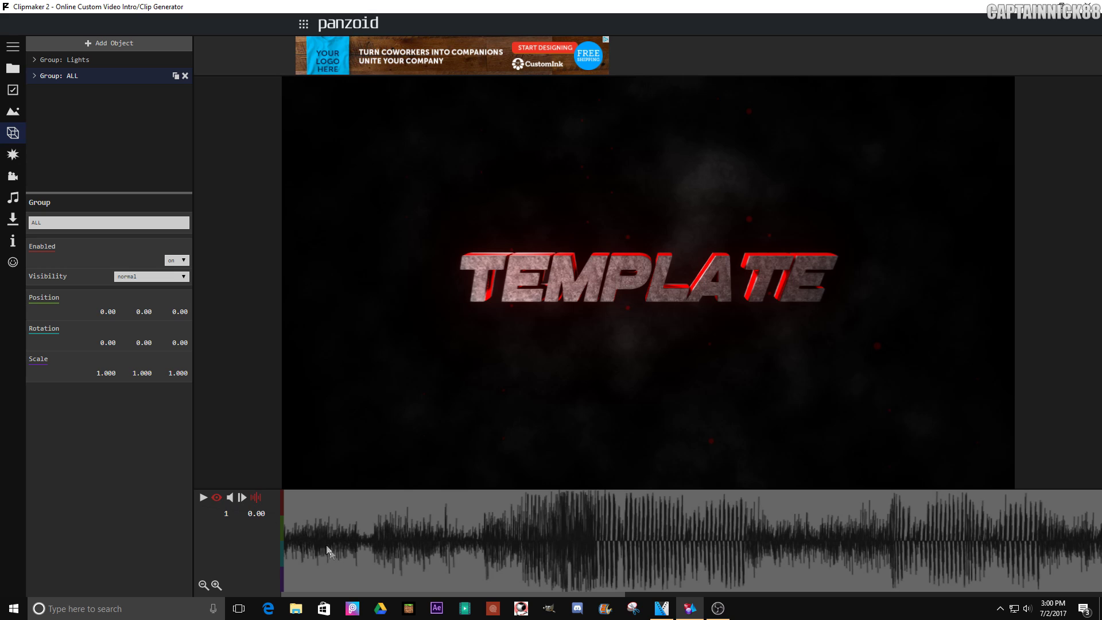
Set the ALL group's Y rotation to 83.60, then turn TEMPLATE round to face the camera
scroll(390, 565, "up", 2)
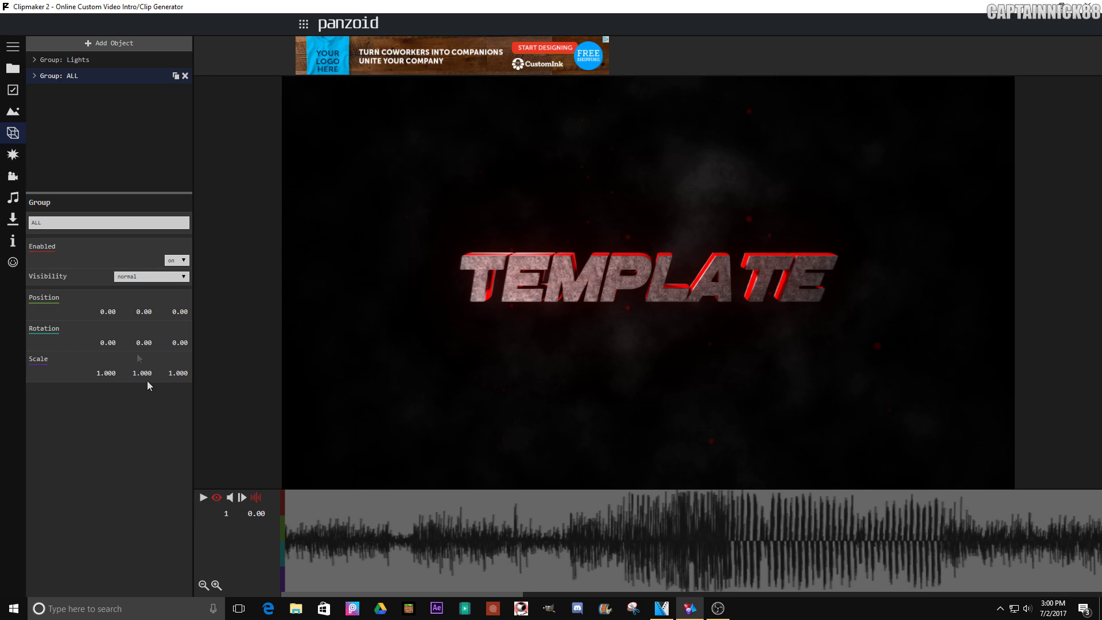
left_click(143, 343)
type("83.6")
key("Return")
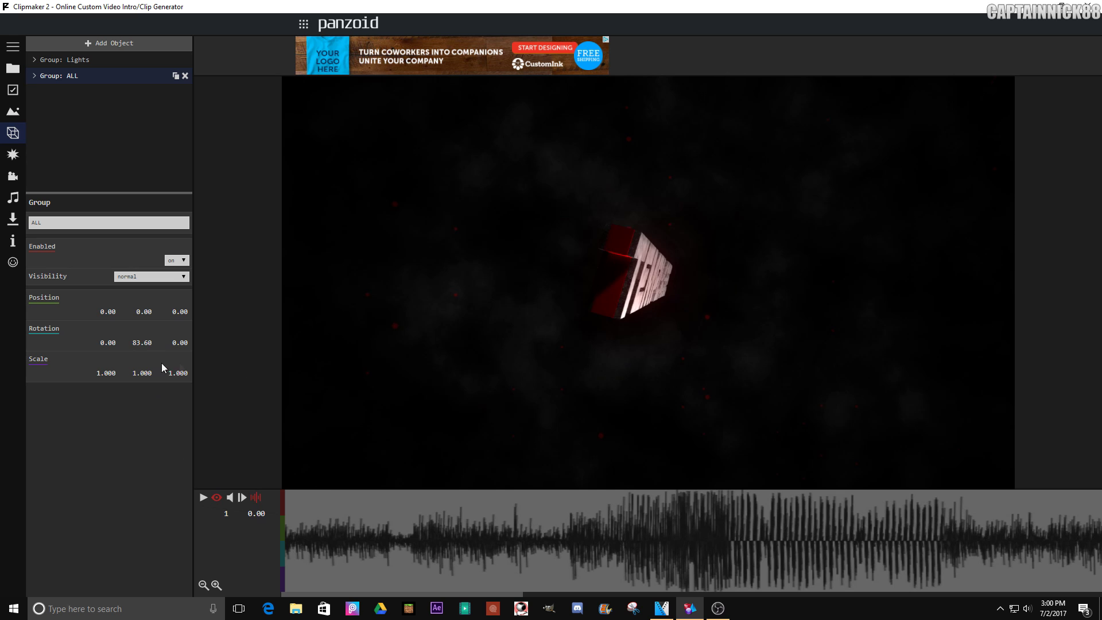
left_click_drag(142, 342, 237, 384)
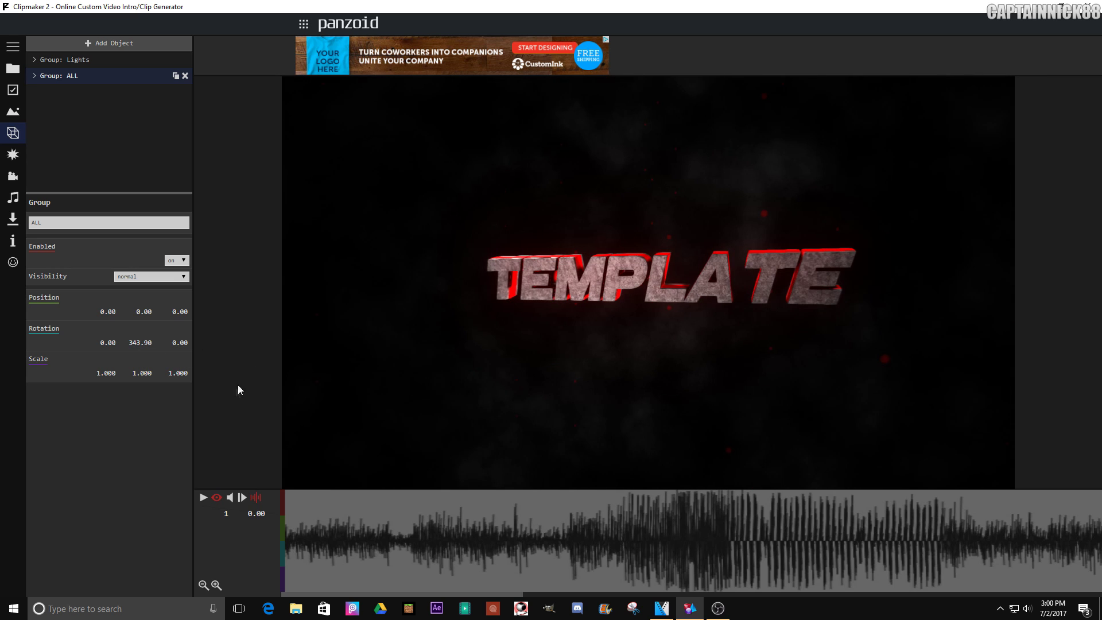
Set the ALL group's X rotation to 301.90 and Z rotation to 720
left_click_drag(105, 341, 381, 341)
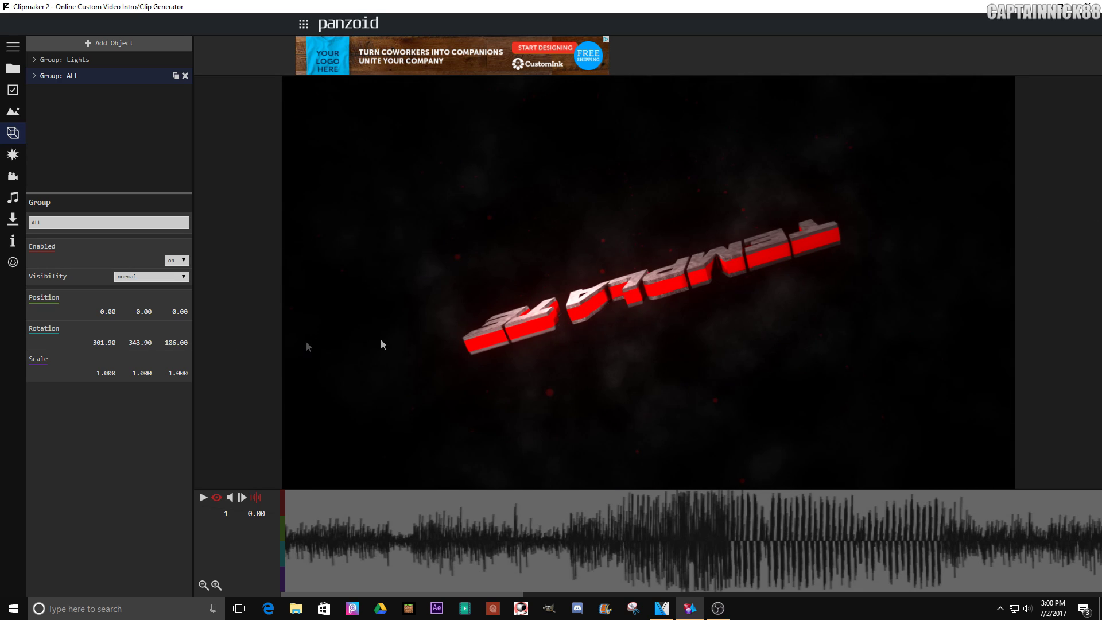
left_click(173, 343)
type("720")
left_click(208, 347)
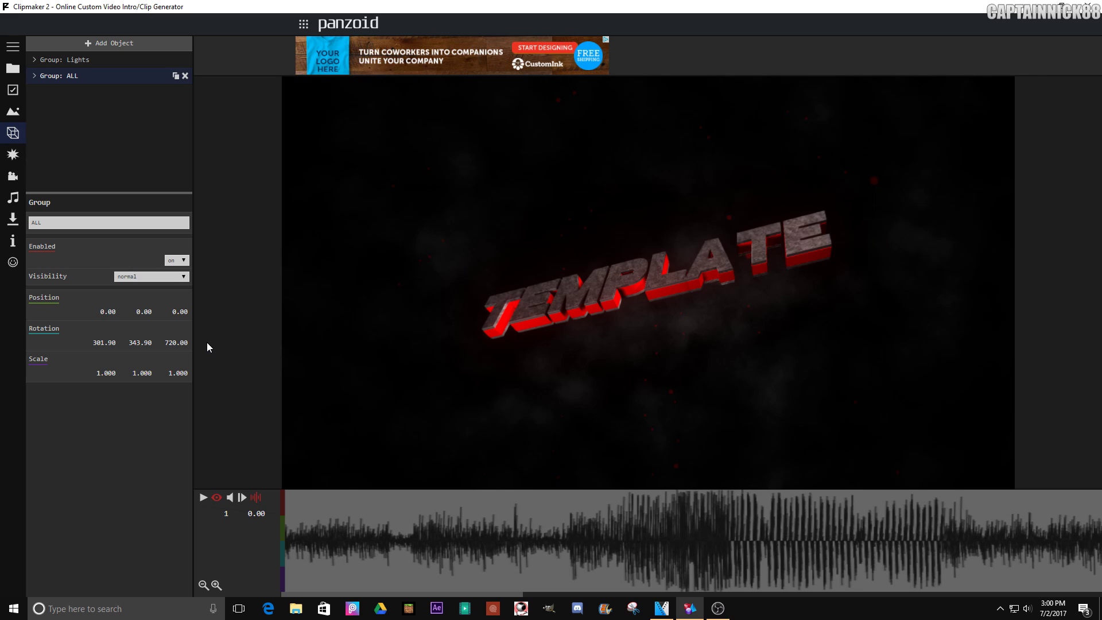
Move the playhead to frame 49 (1.60 s) and add a rotation keyframe there
left_click(203, 498)
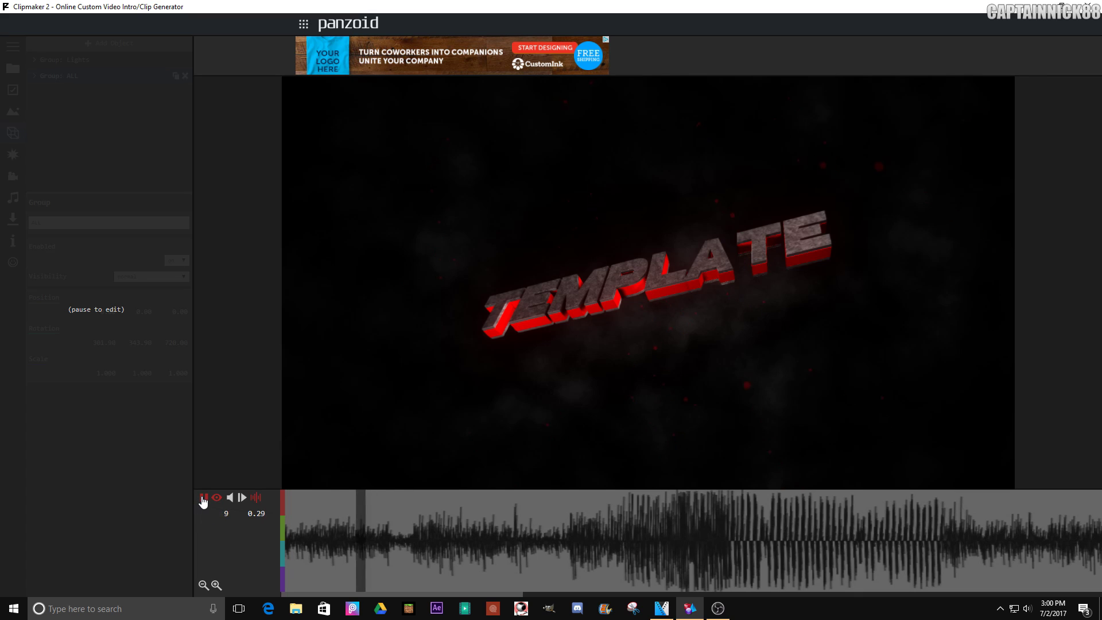
left_click(203, 498)
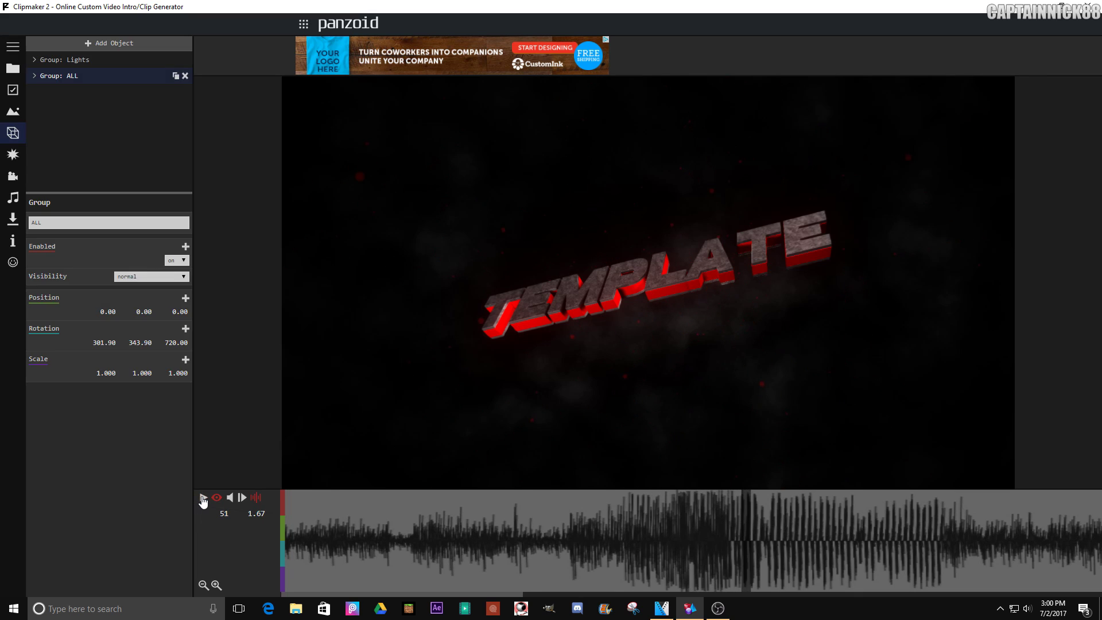
key("Left")
key("Left")
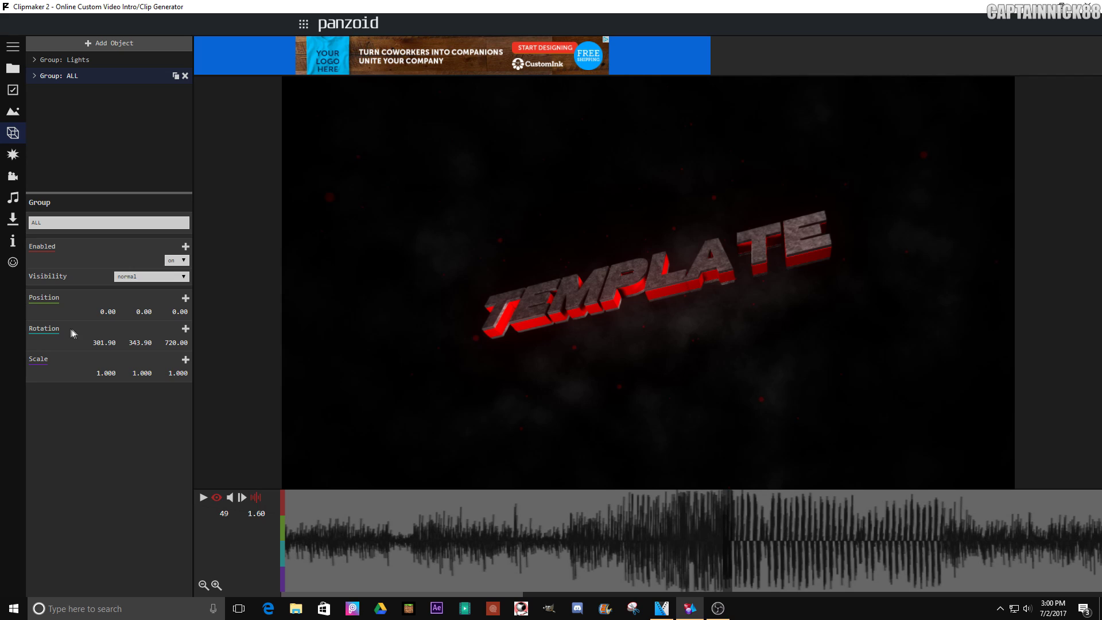
left_click(185, 329)
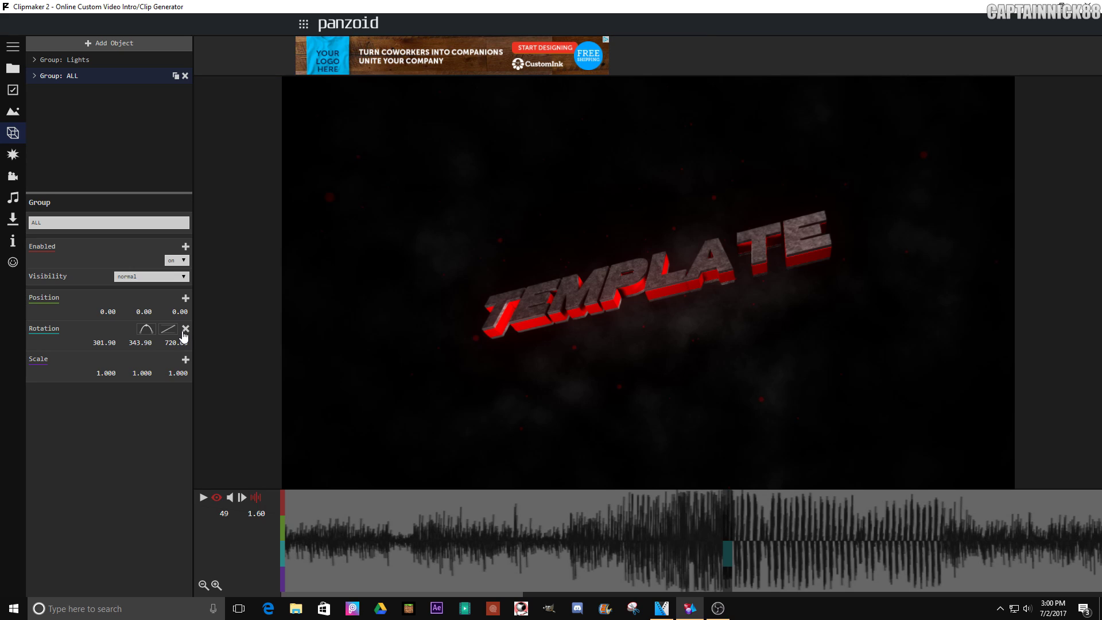
Set the keyframe's X, Y and Z rotation to 0 so TEMPLATE faces the camera
left_click(106, 343)
type("0")
key("Tab")
type("0")
key("Tab")
type("0")
key("Return")
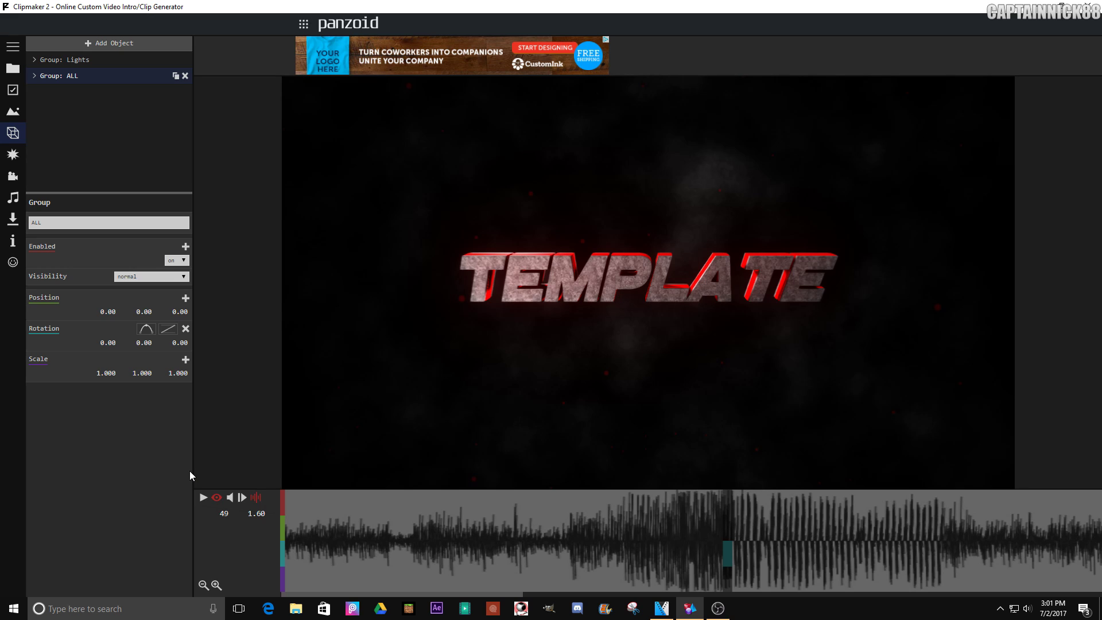
Apply an easing curve to the rotation keyframe and browse the other available curves
left_click(167, 328)
scroll(235, 390, "down", 5)
scroll(241, 390, "up", 8)
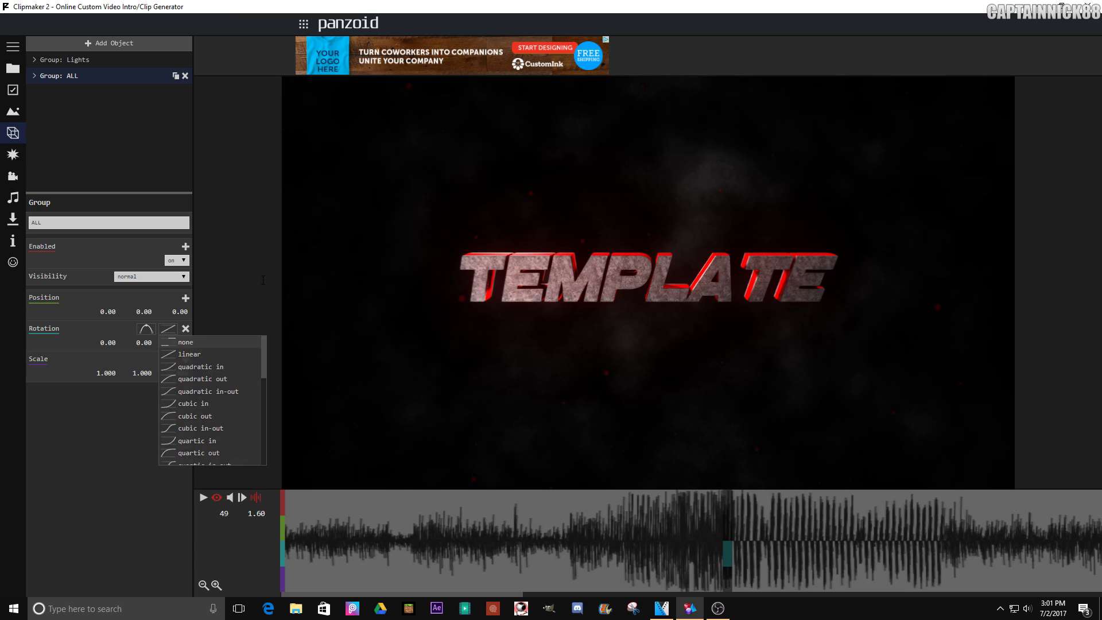
left_click(190, 395)
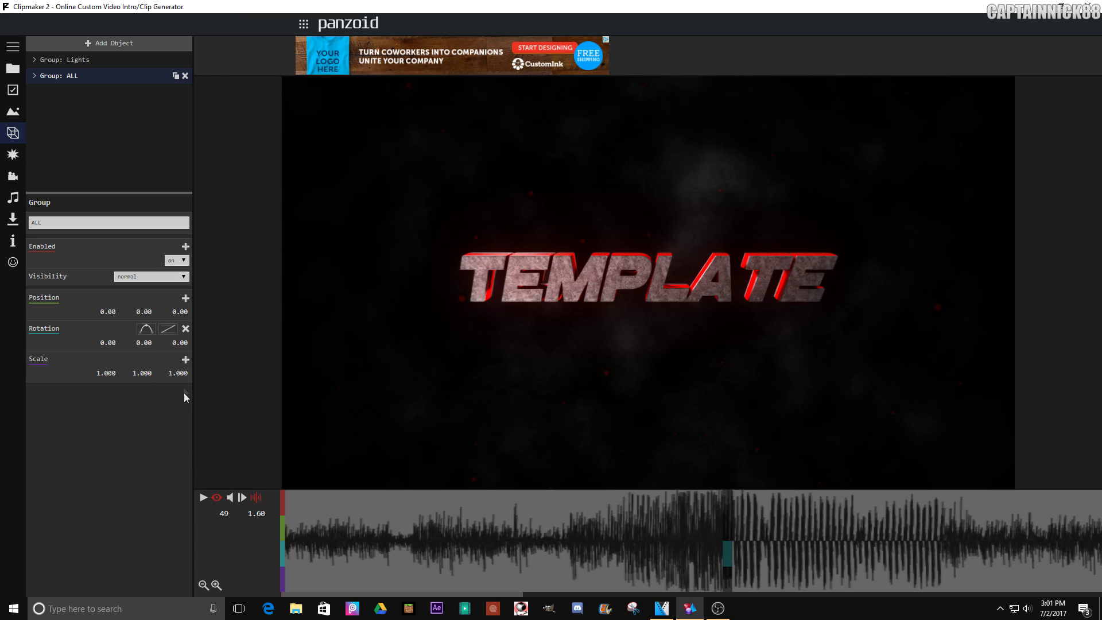
left_click(167, 329)
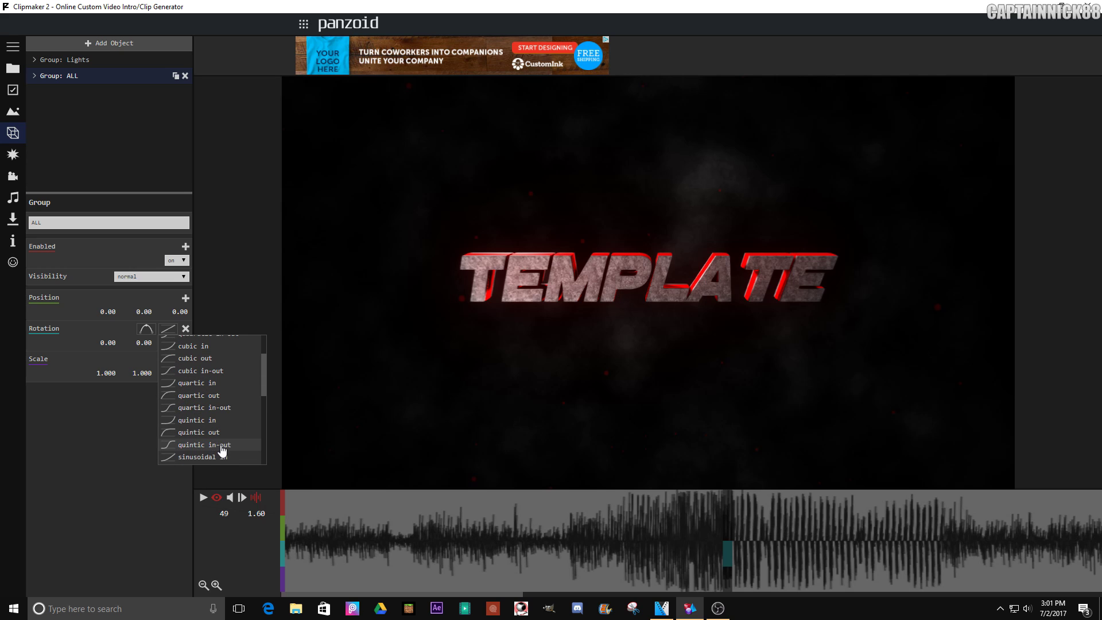
scroll(222, 430, "down", 3)
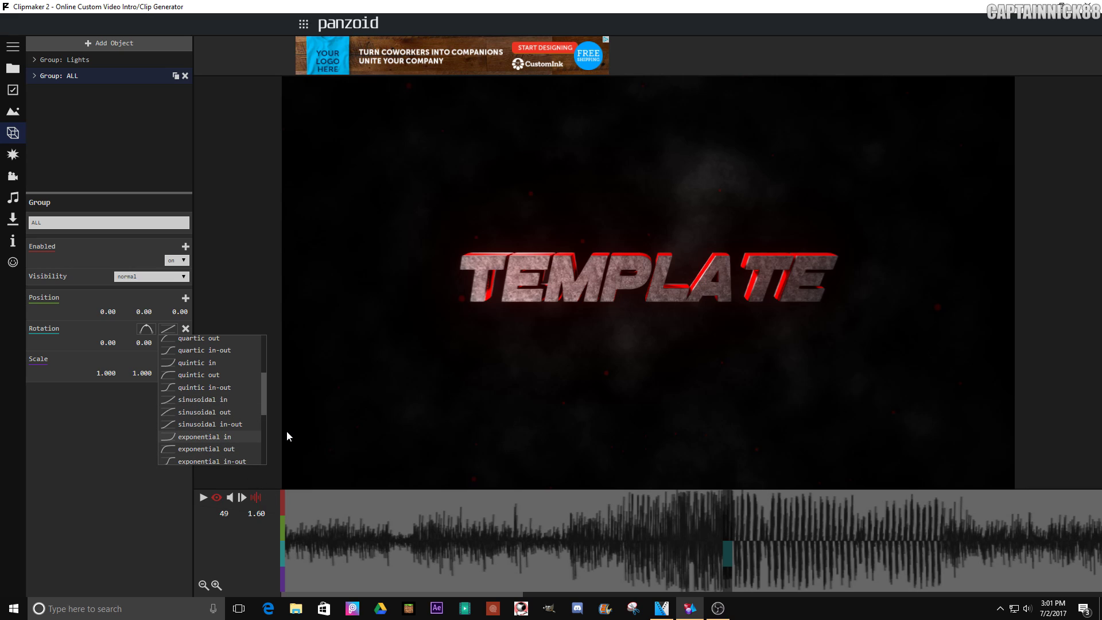
scroll(238, 399, "up", 3)
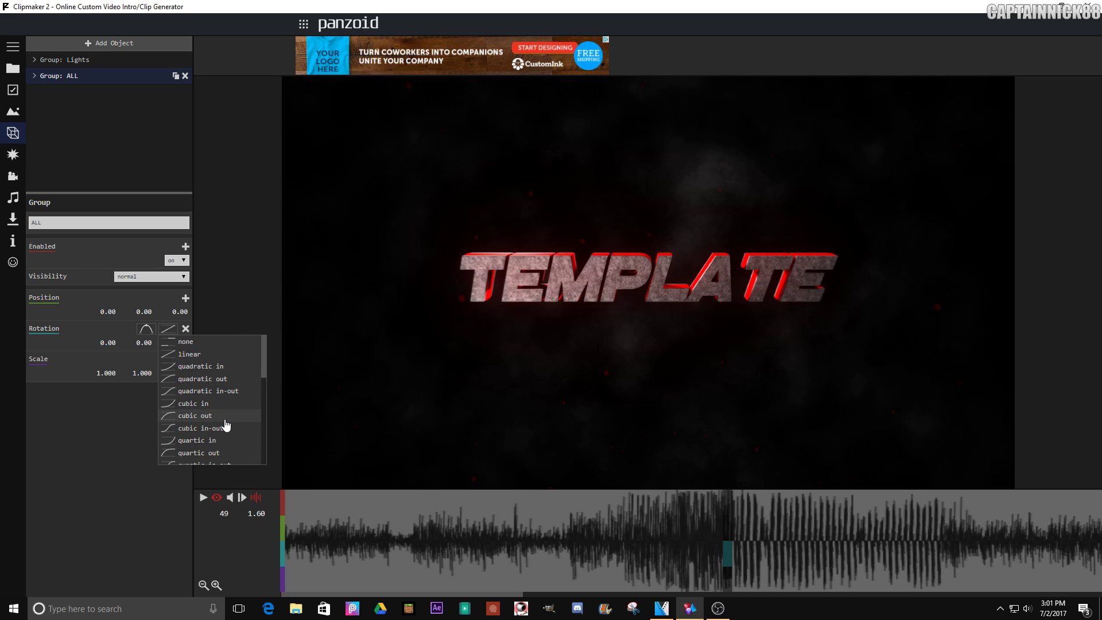
scroll(225, 425, "down", 2)
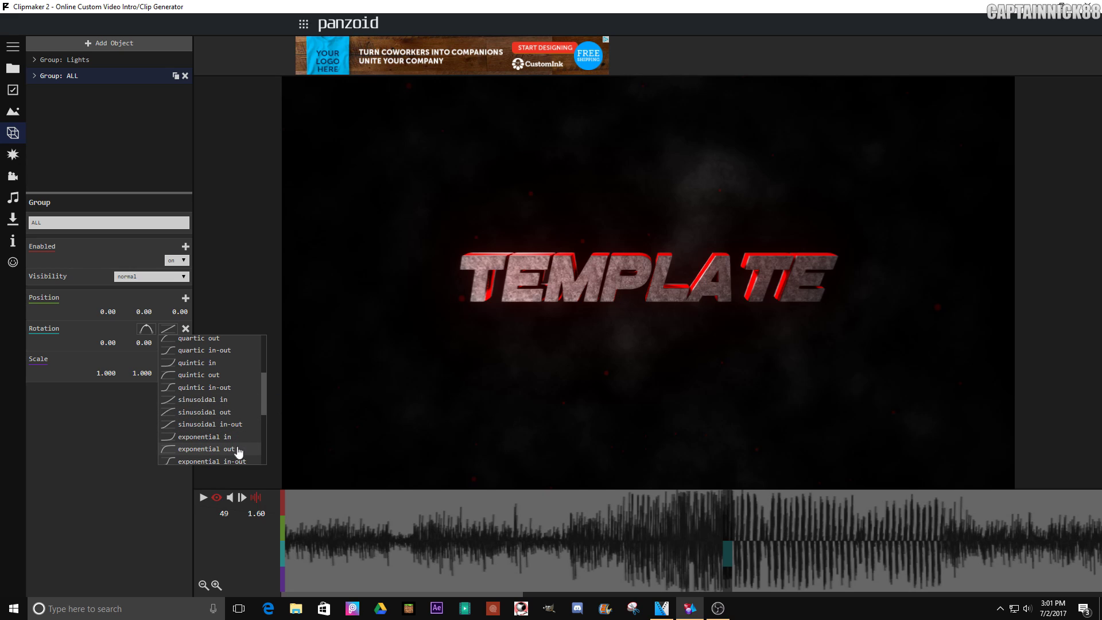
scroll(233, 440, "up", 2)
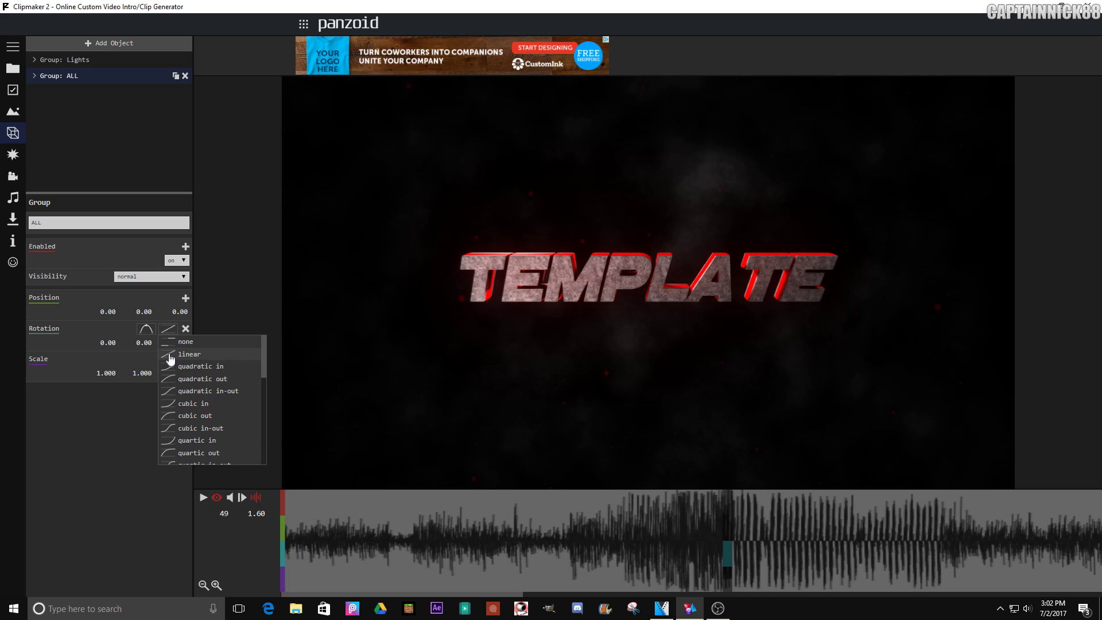
scroll(181, 414, "down", 3)
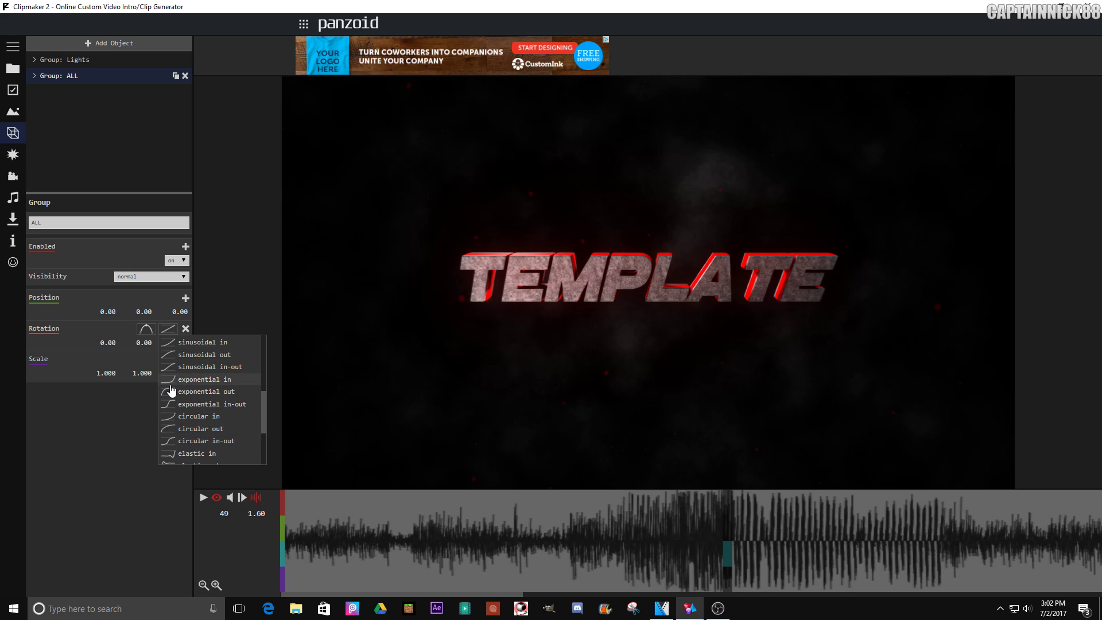
scroll(187, 402, "up", 3)
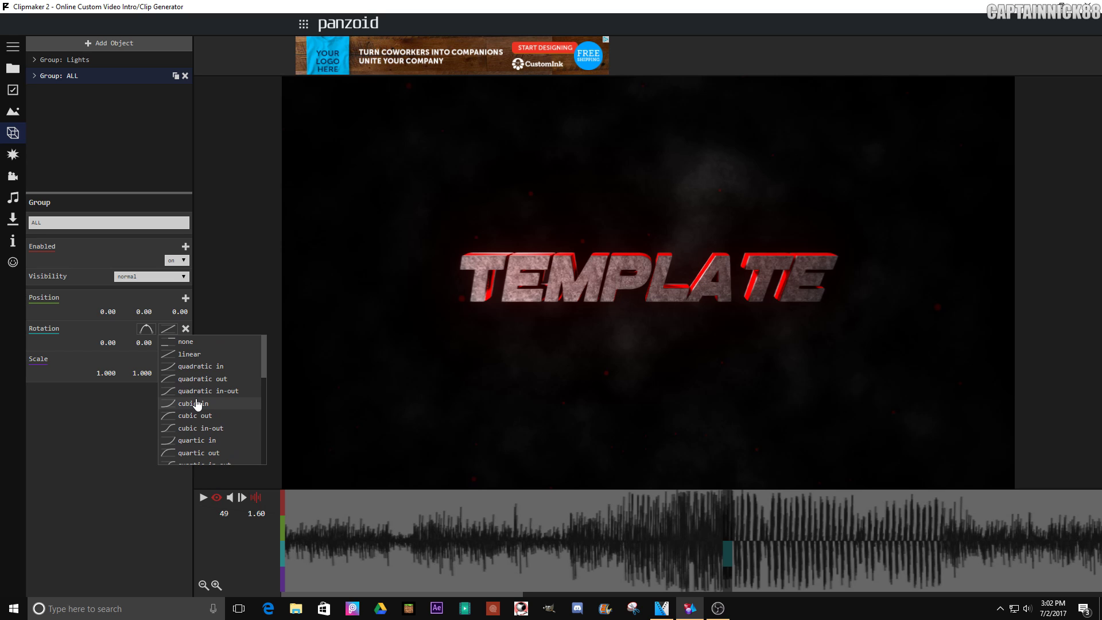
Preview the eased rotation, then switch the 1.60 s keyframe to a different curve and replay
left_click(203, 498)
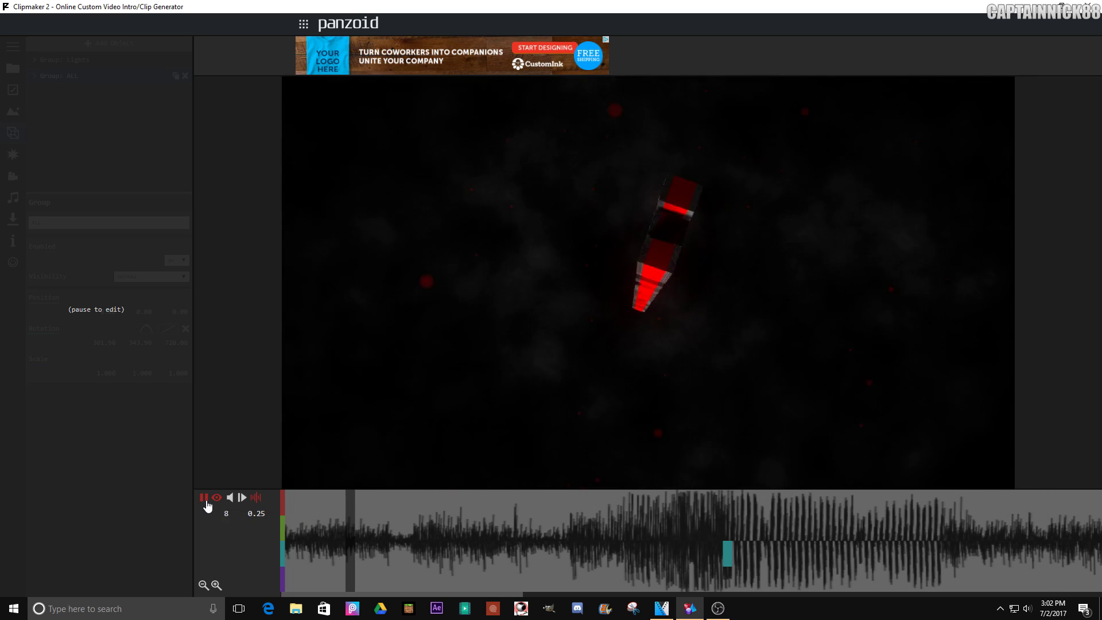
left_click(206, 502)
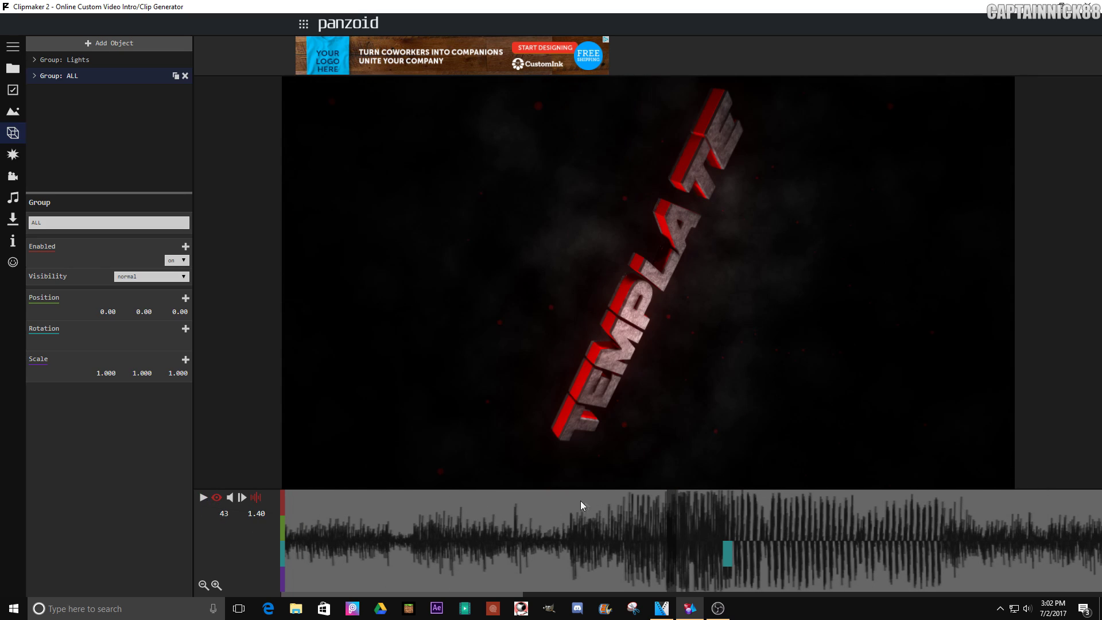
left_click(727, 522)
left_click(168, 329)
left_click(217, 414)
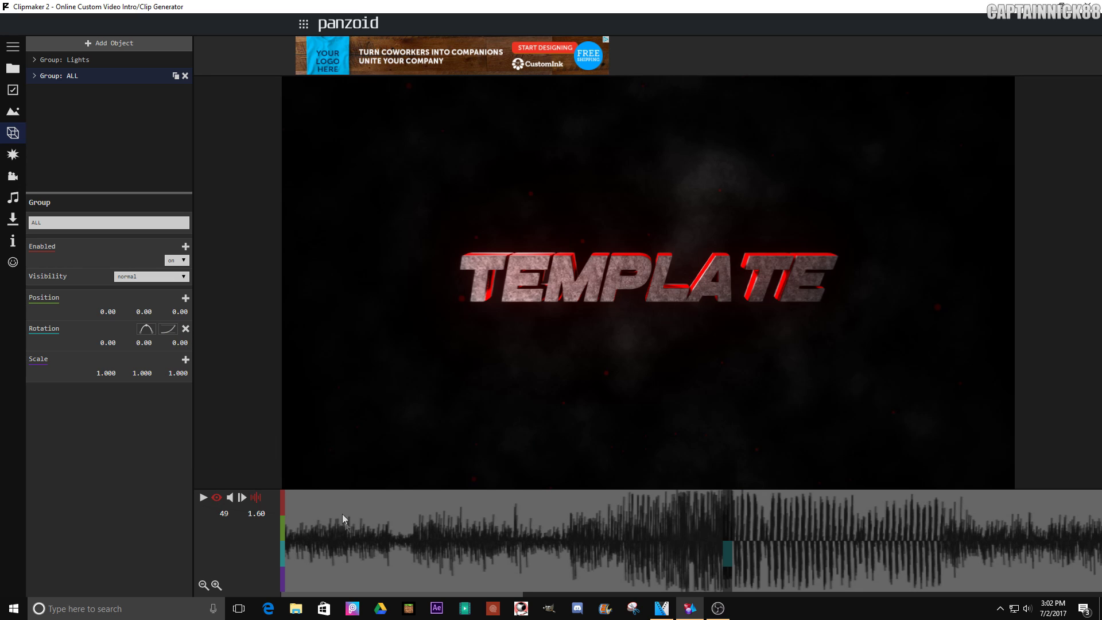
left_click(207, 497)
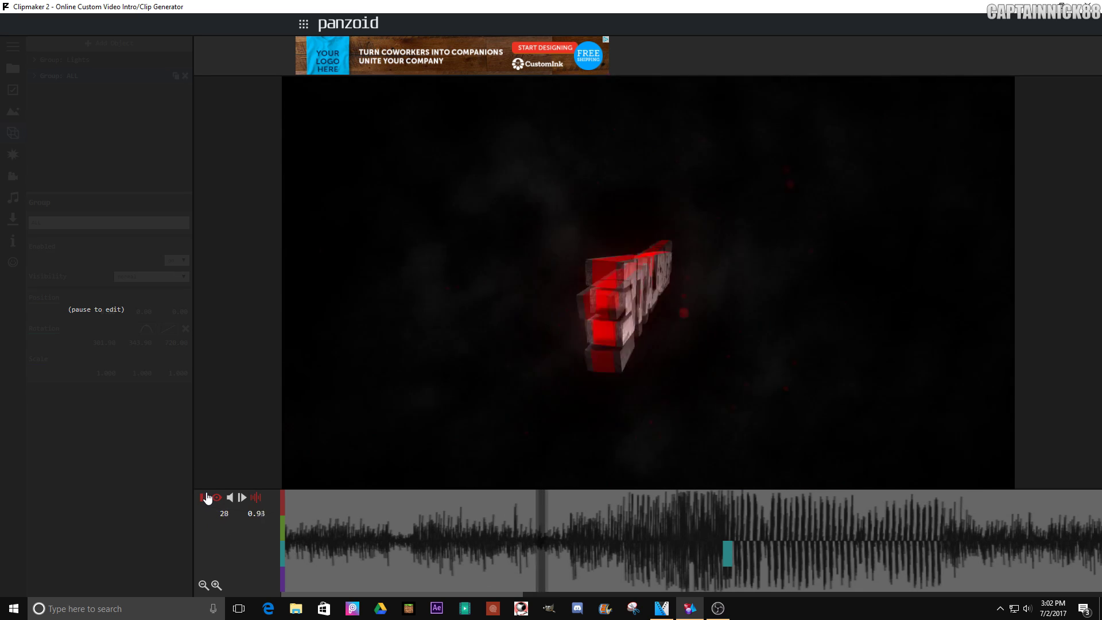
left_click(207, 498)
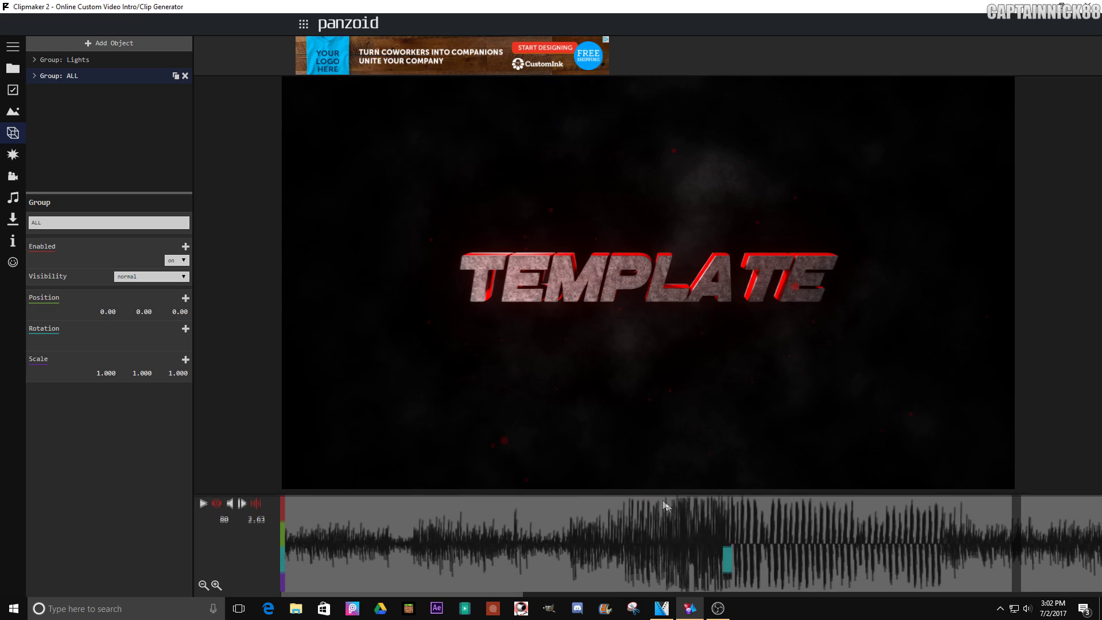
Enlarge the timeline panel and try another easing curve on the keyframe, replaying it
mouse_move(725, 489)
left_mouse_down()
mouse_move(726, 504)
mouse_move(725, 477)
left_mouse_up()
left_click(691, 497)
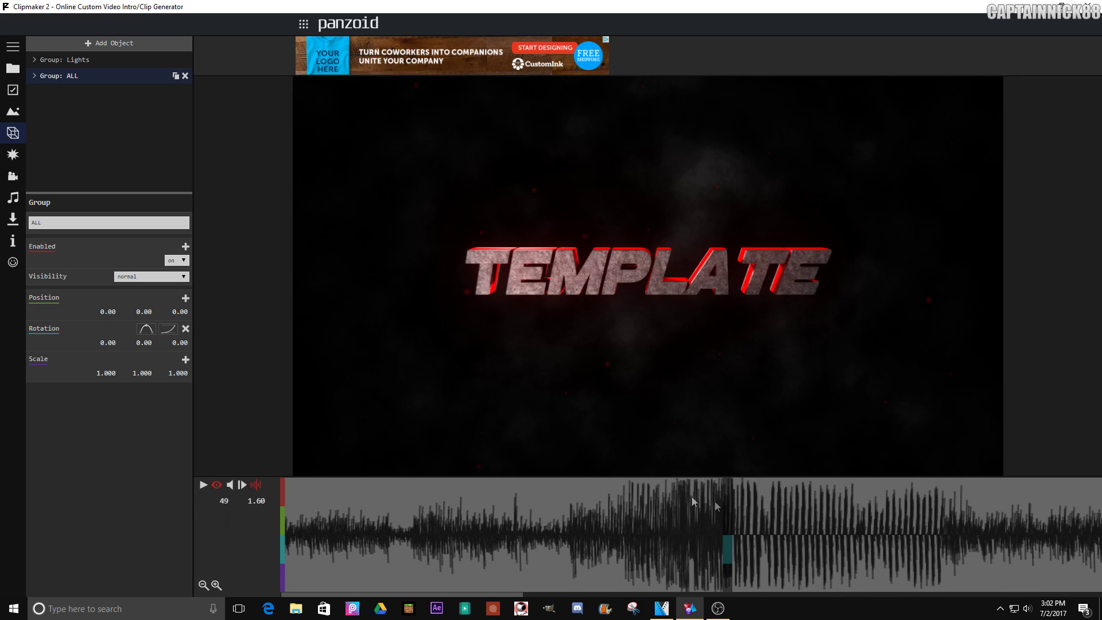
left_click(168, 329)
scroll(223, 402, "up", 3)
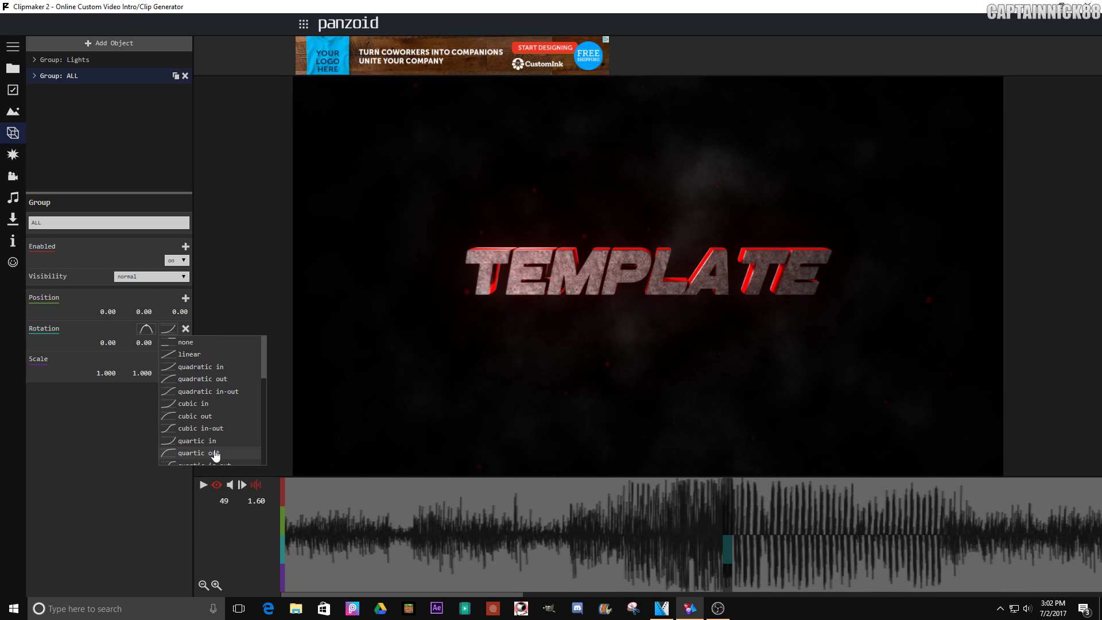
left_click(216, 423)
left_click(343, 511)
left_click(203, 485)
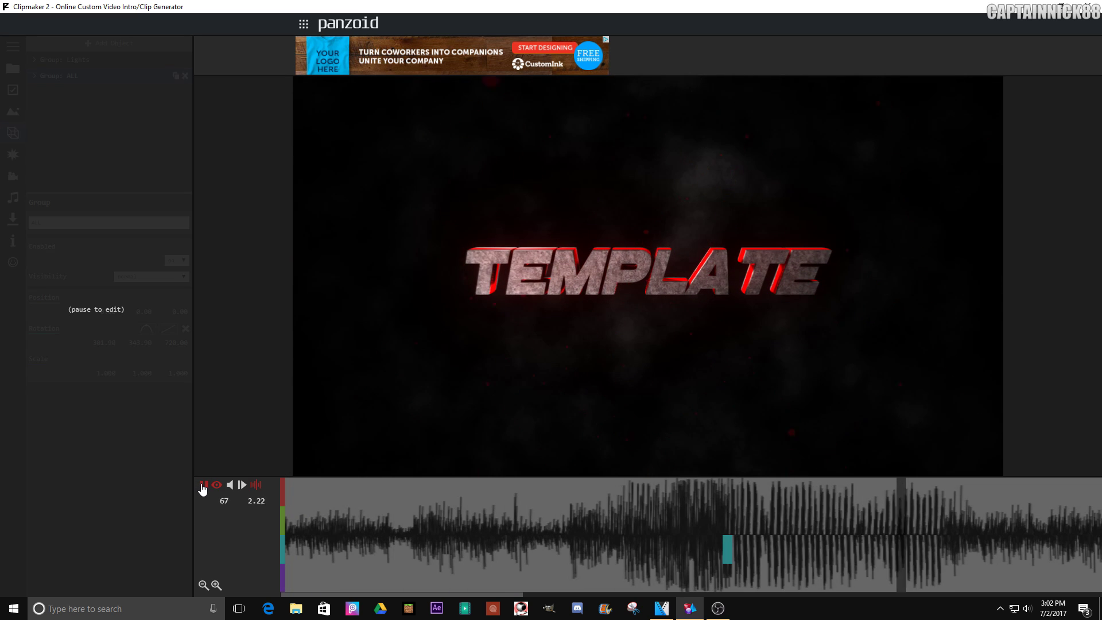
left_click(204, 485)
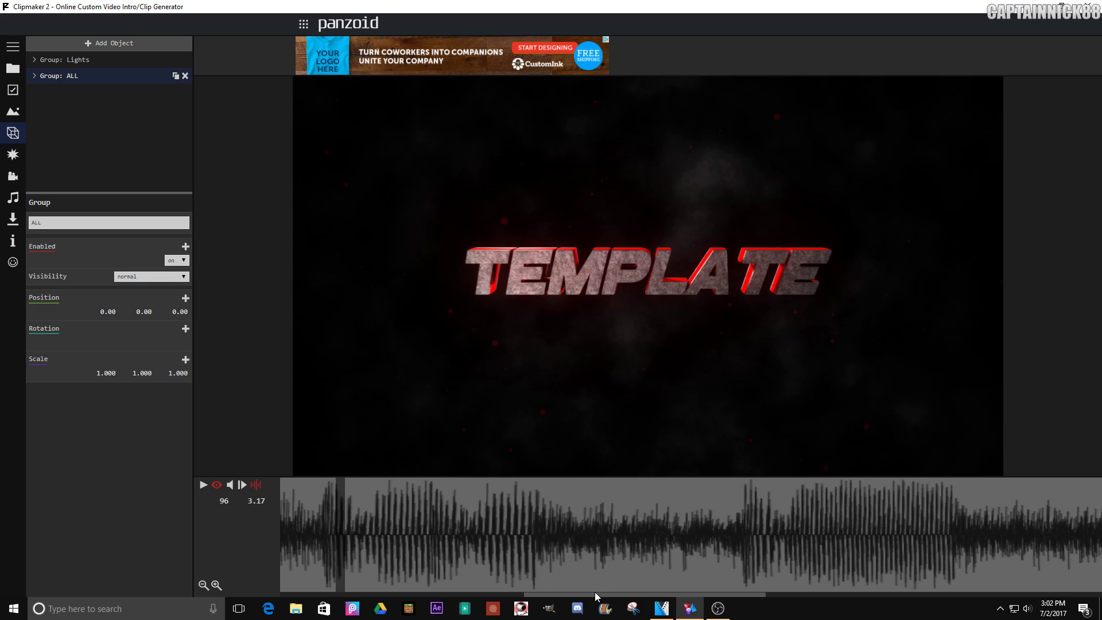
Pick a final easing curve for the keyframe, replay from the start, and turn render preview off
left_click_drag(595, 592, 436, 593)
left_click(442, 505)
left_click(435, 497)
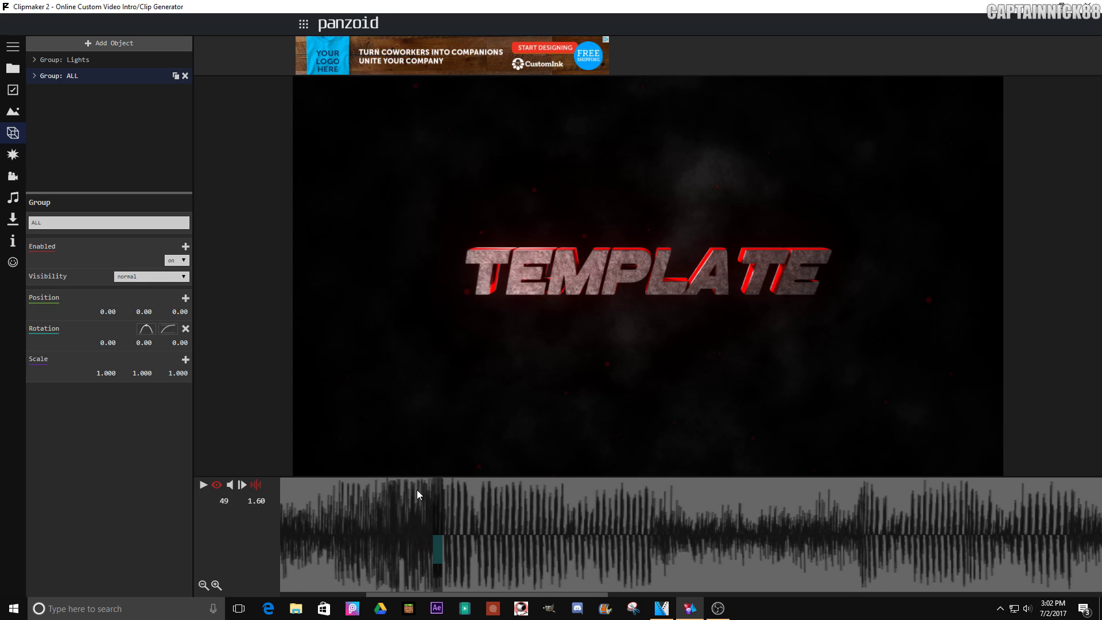
left_click(168, 328)
left_click(175, 367)
key("Home")
left_click(198, 484)
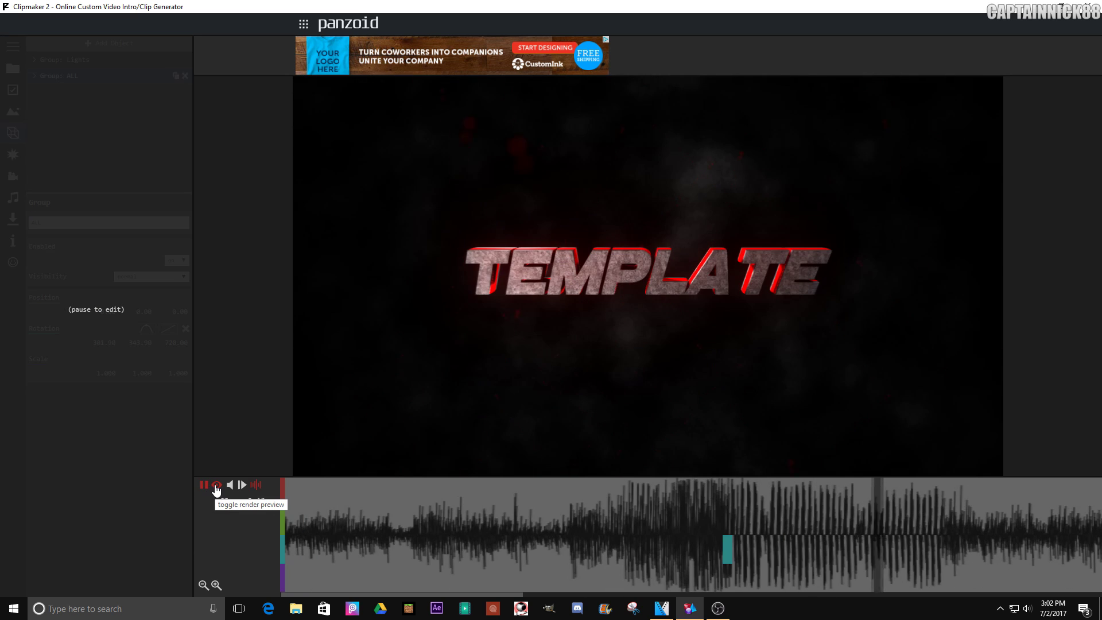
left_click(217, 486)
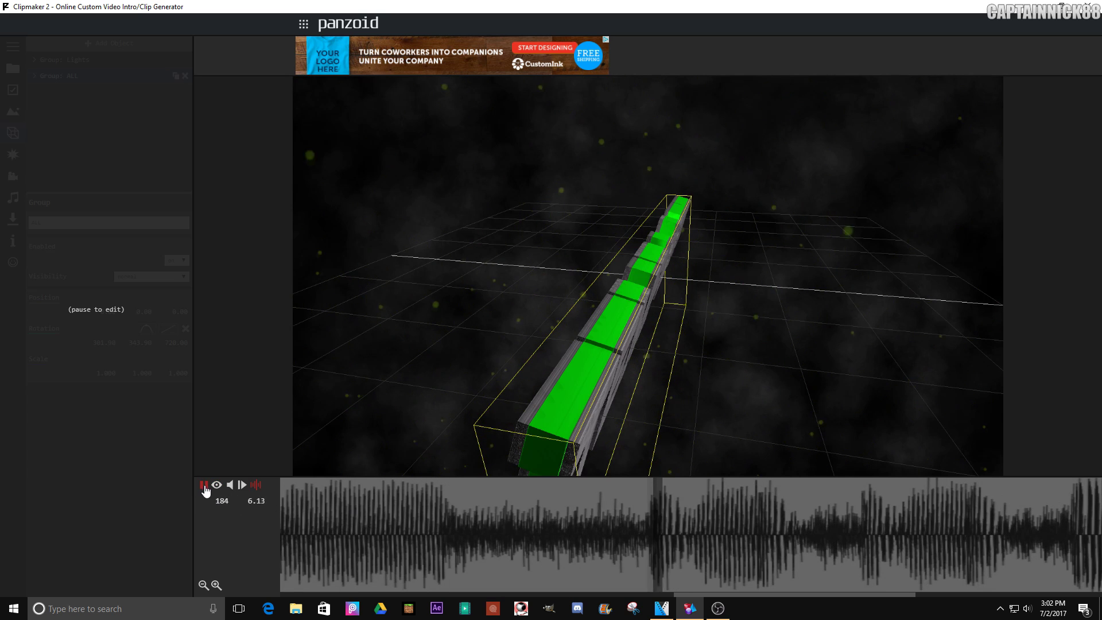
key("space")
left_click(364, 551)
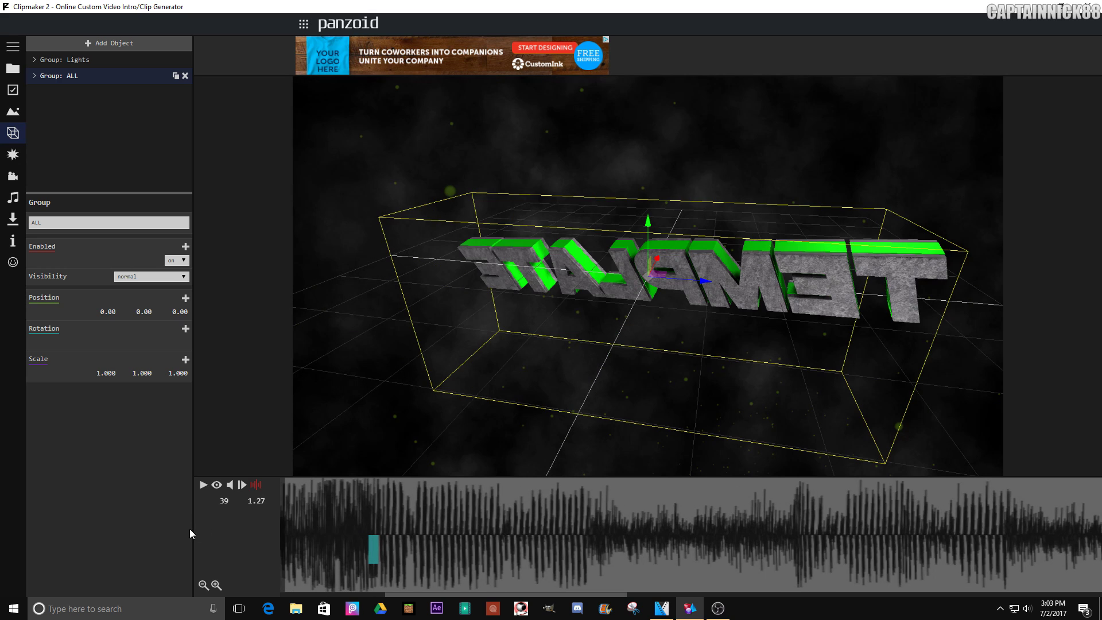
left_click(370, 514)
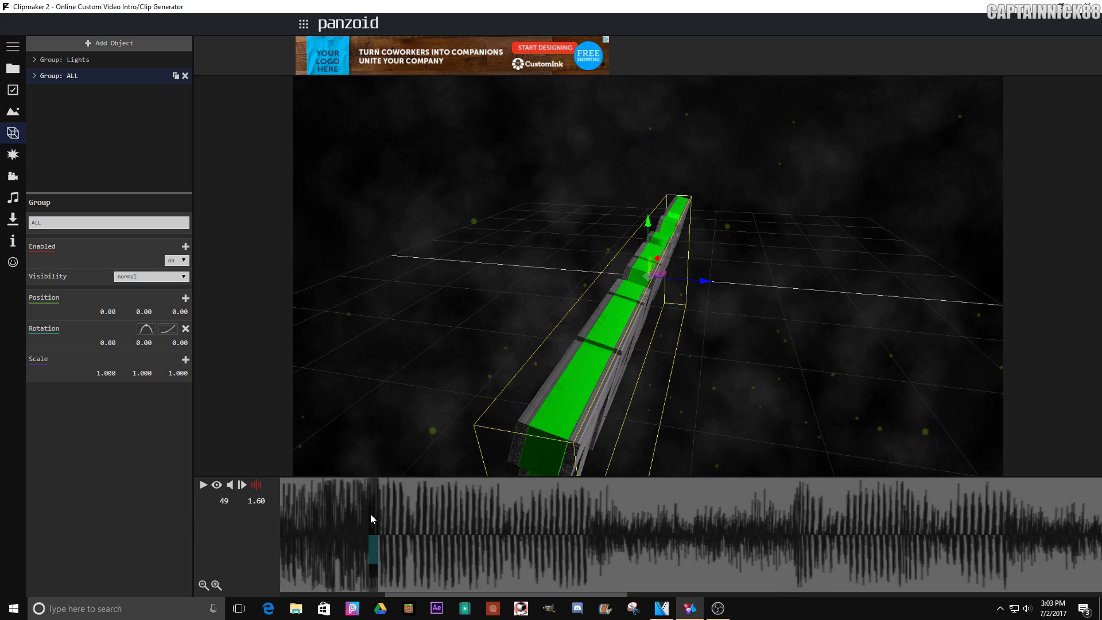
left_click(145, 333)
left_click(145, 334)
left_click(325, 519)
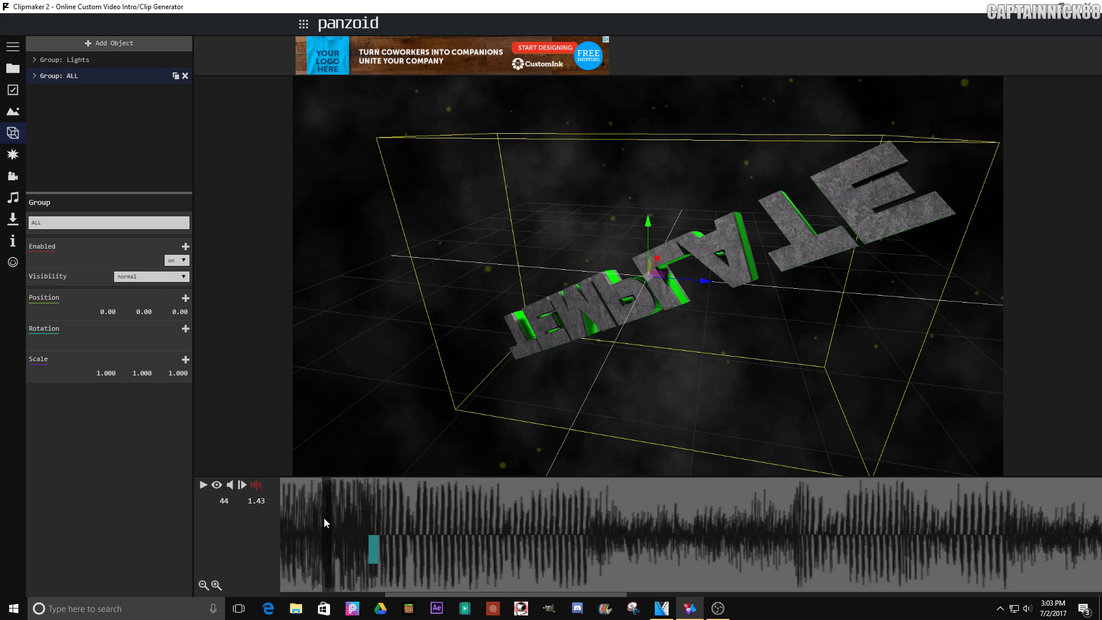
Add a rotation keyframe at 3.10 s (frame 94), after the 1.60 s keyframe
left_click(204, 487)
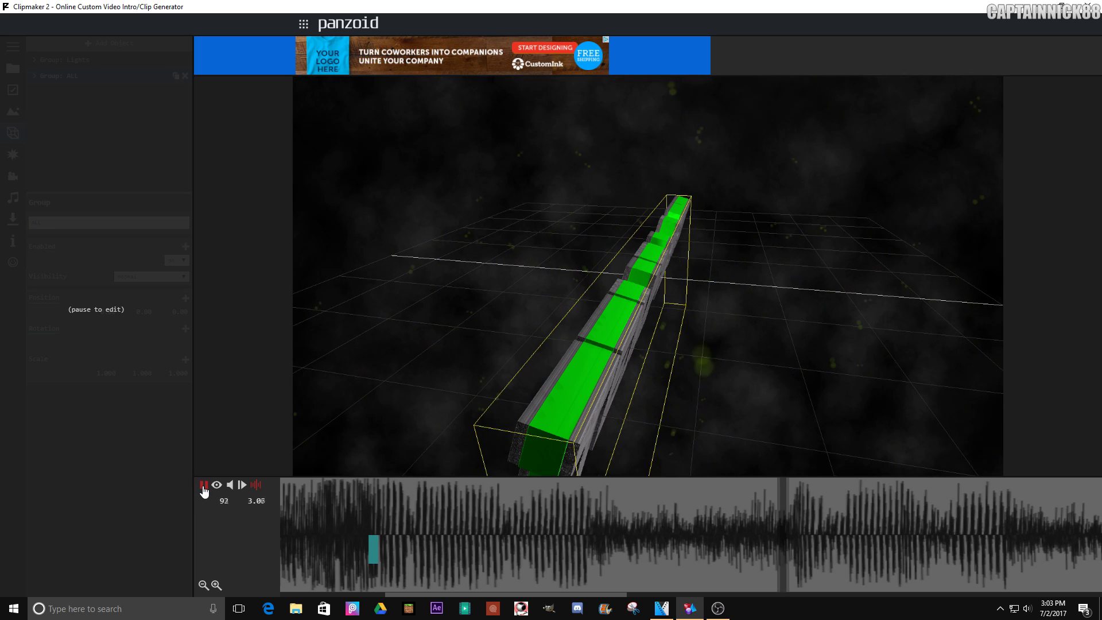
left_click(795, 509)
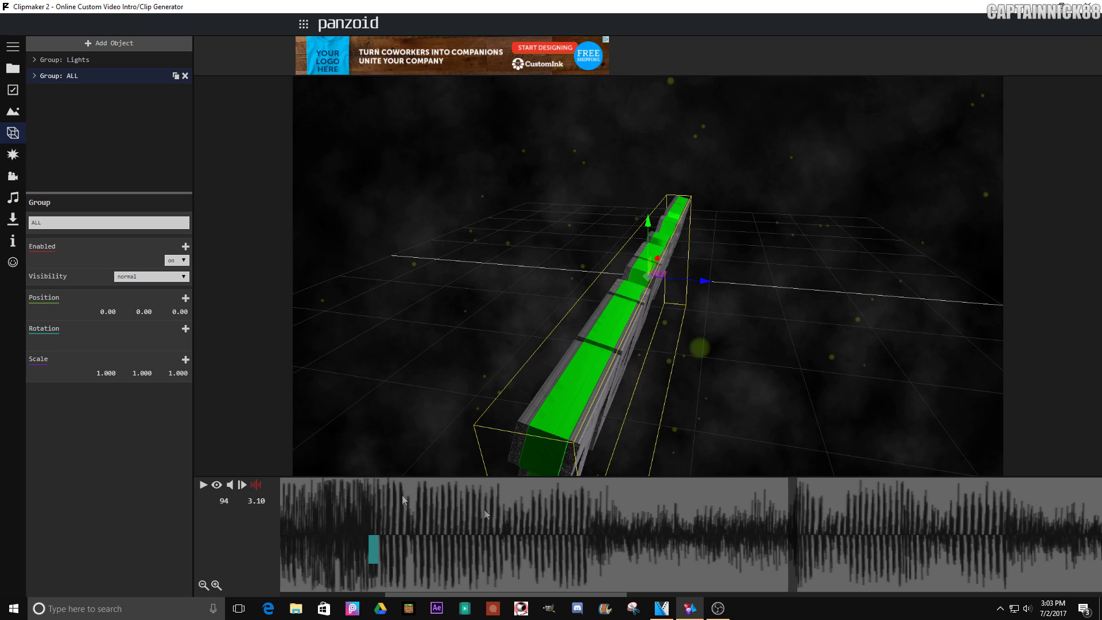
left_click(185, 330)
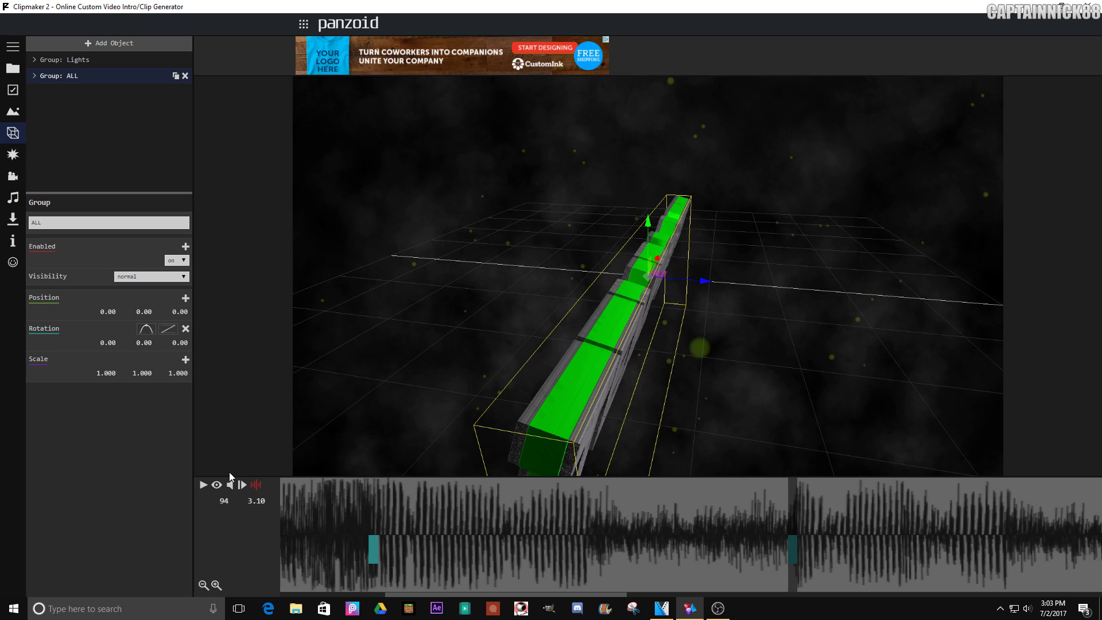
left_click(375, 547)
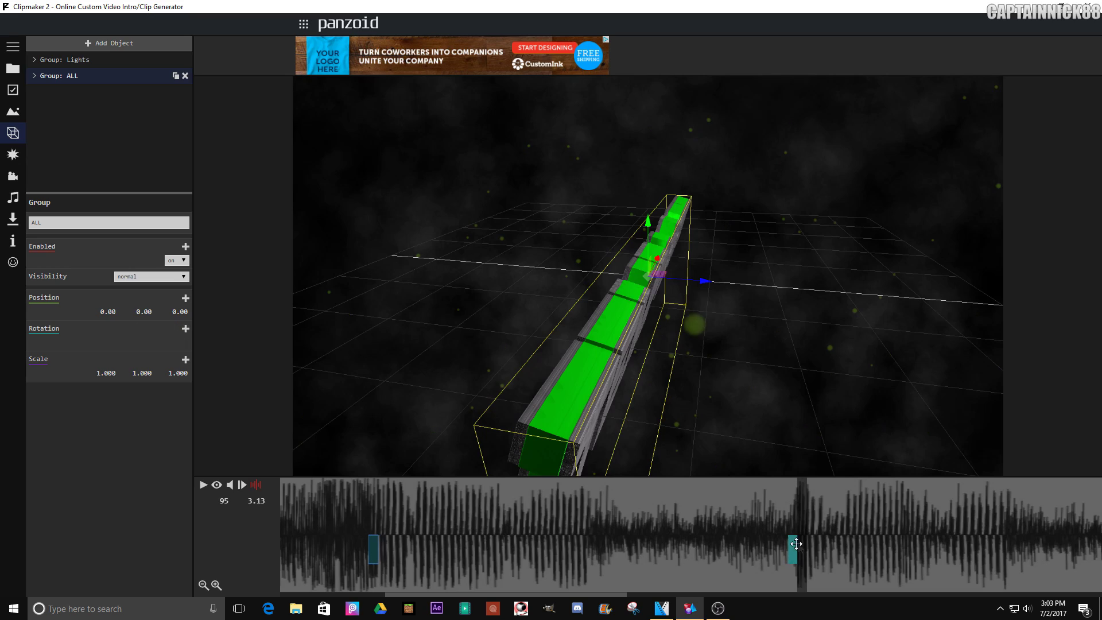
left_click(792, 550)
Replay the animation from earlier in the clip, pausing at 2.70 s
left_click_drag(473, 590, 400, 591)
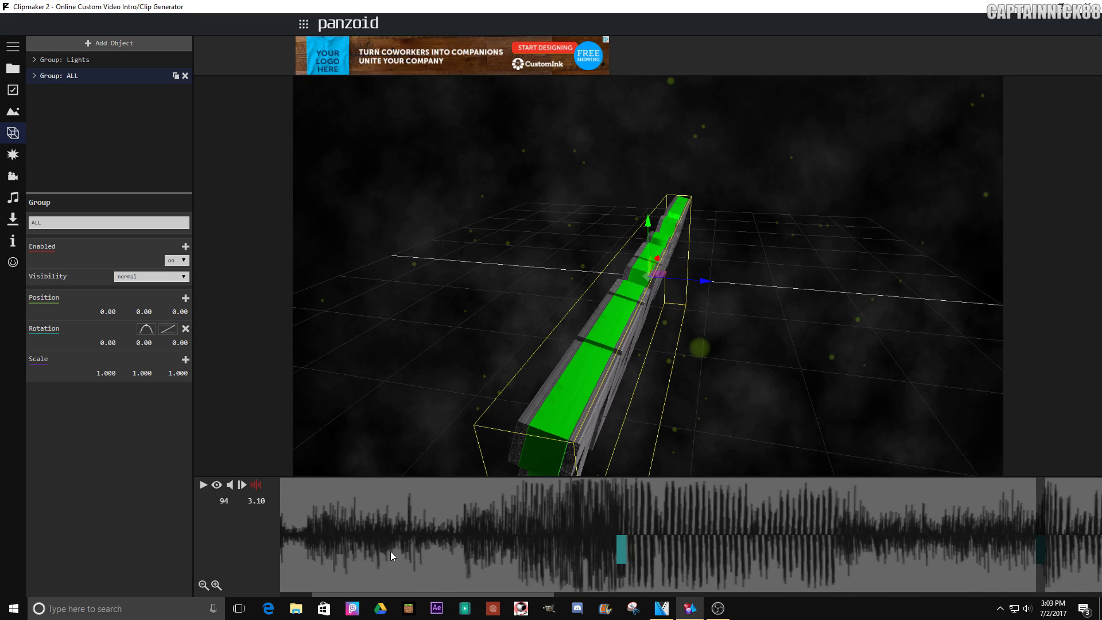
left_click(391, 551)
left_click(204, 485)
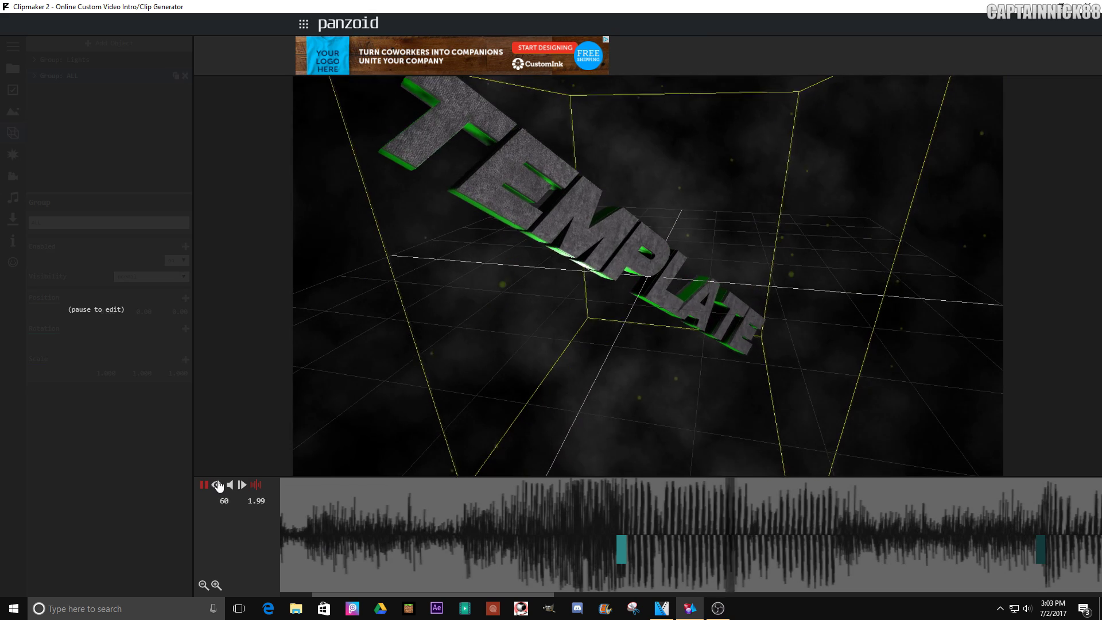
left_click(204, 485)
left_click(205, 487)
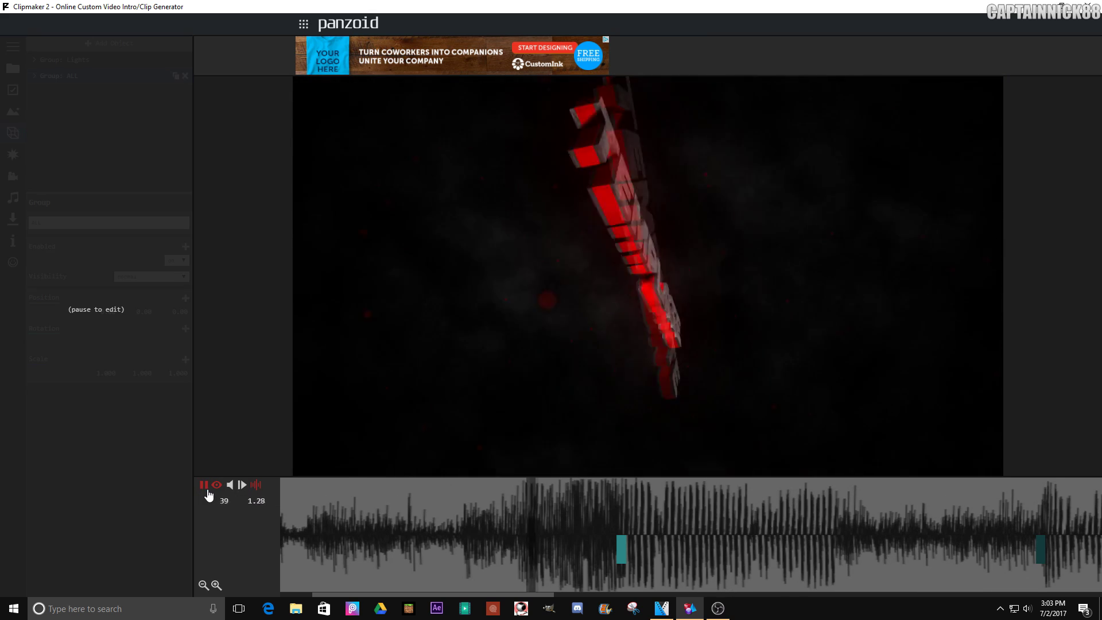
left_click(205, 487)
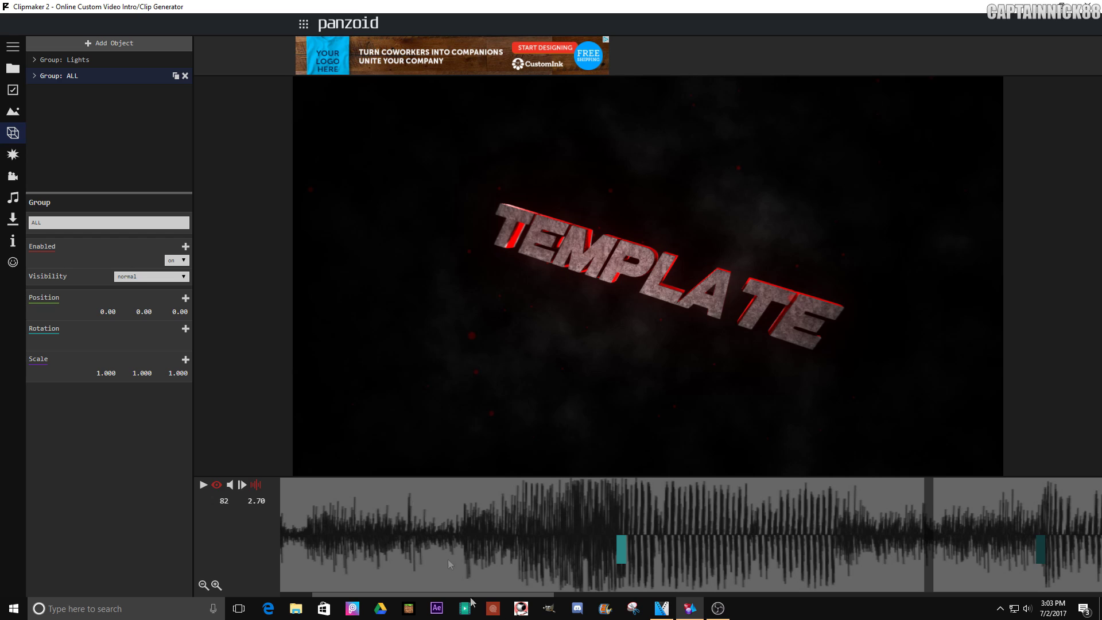
left_click_drag(548, 595, 651, 594)
left_click(687, 504)
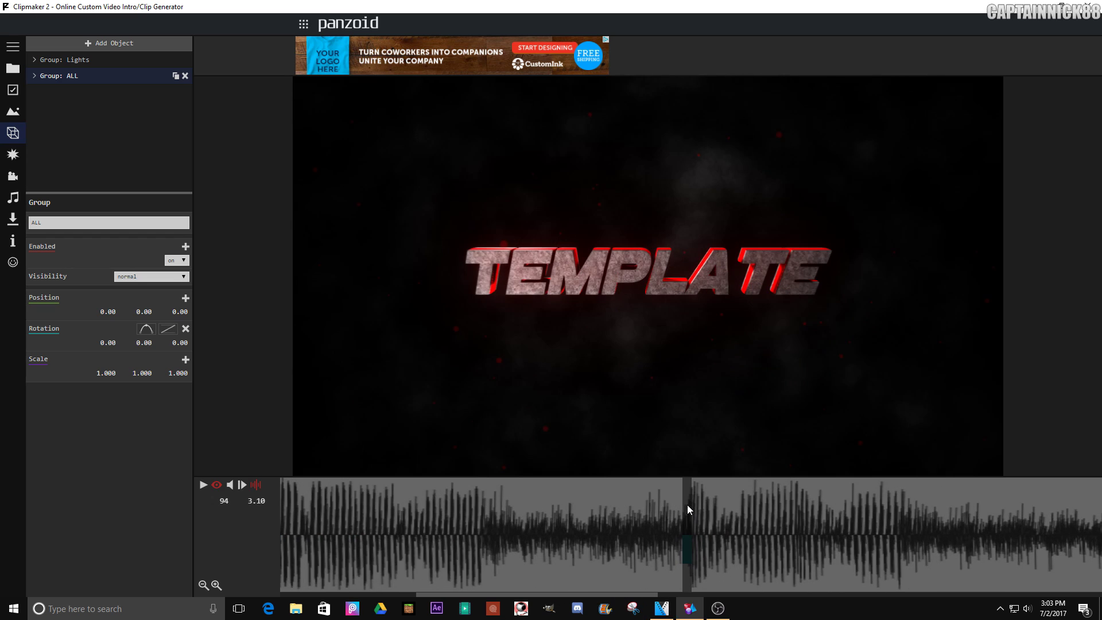
left_click(186, 328)
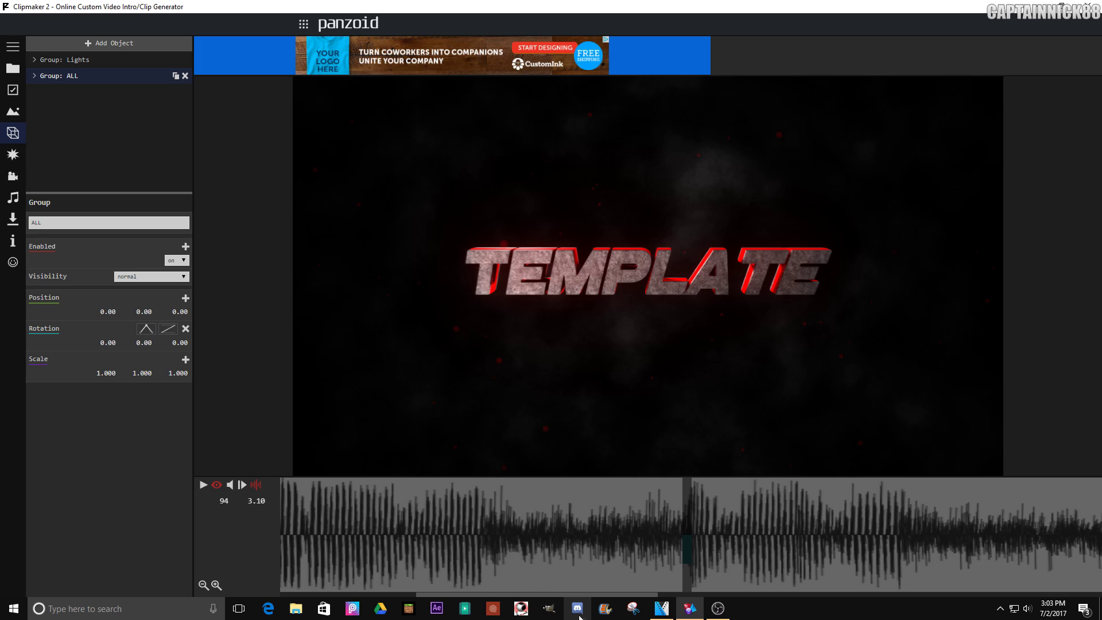
scroll(409, 534, "left", 5)
left_click(405, 545)
left_click(204, 487)
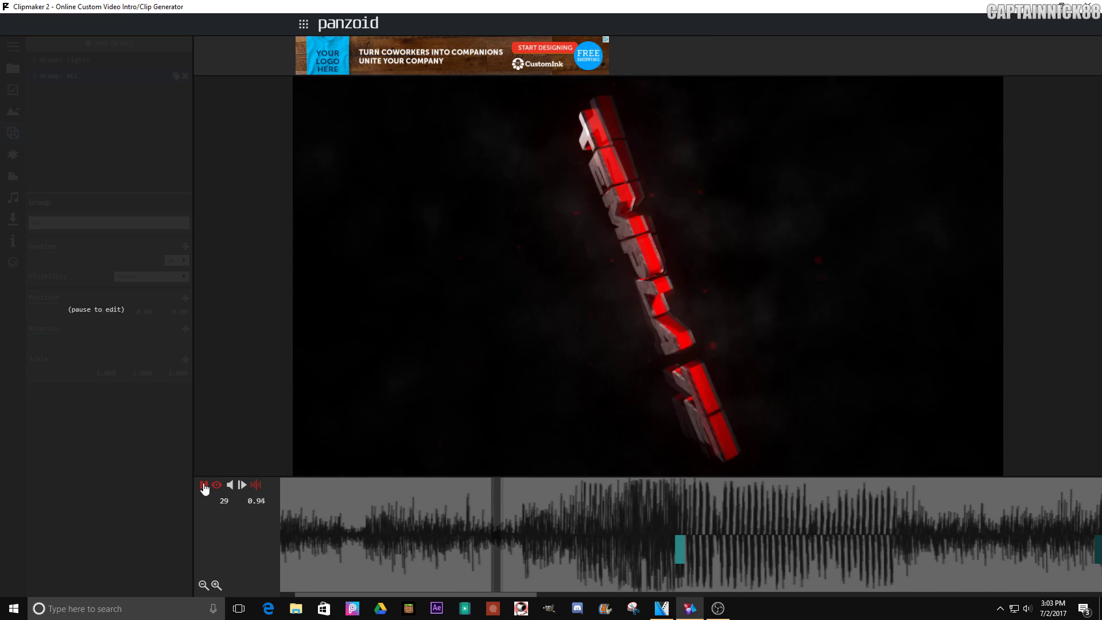
left_click(205, 487)
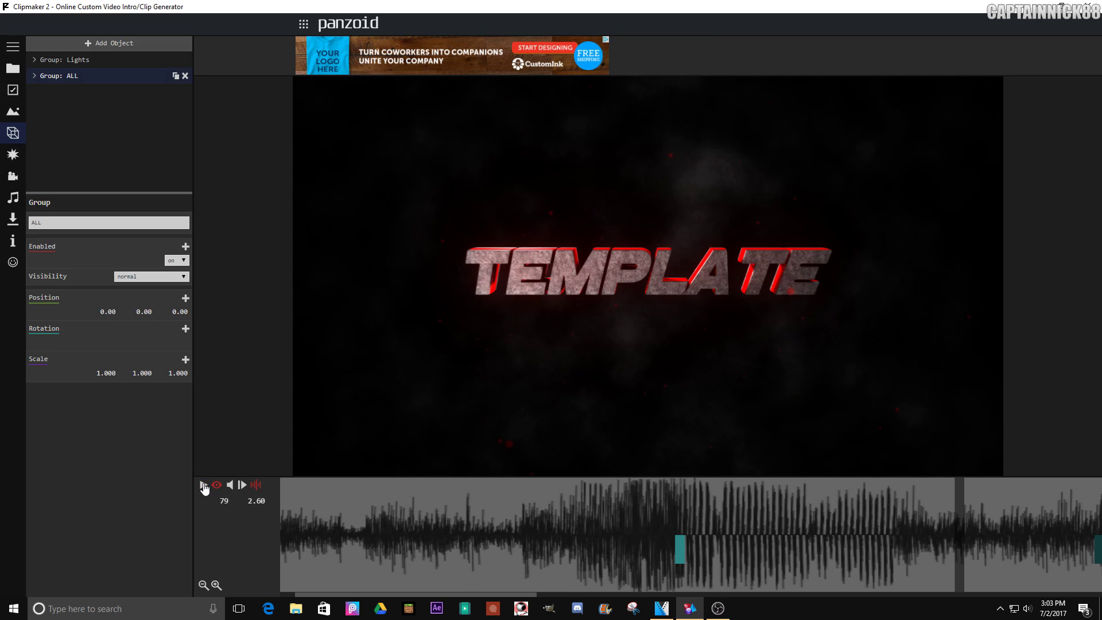
left_click_drag(443, 594, 549, 595)
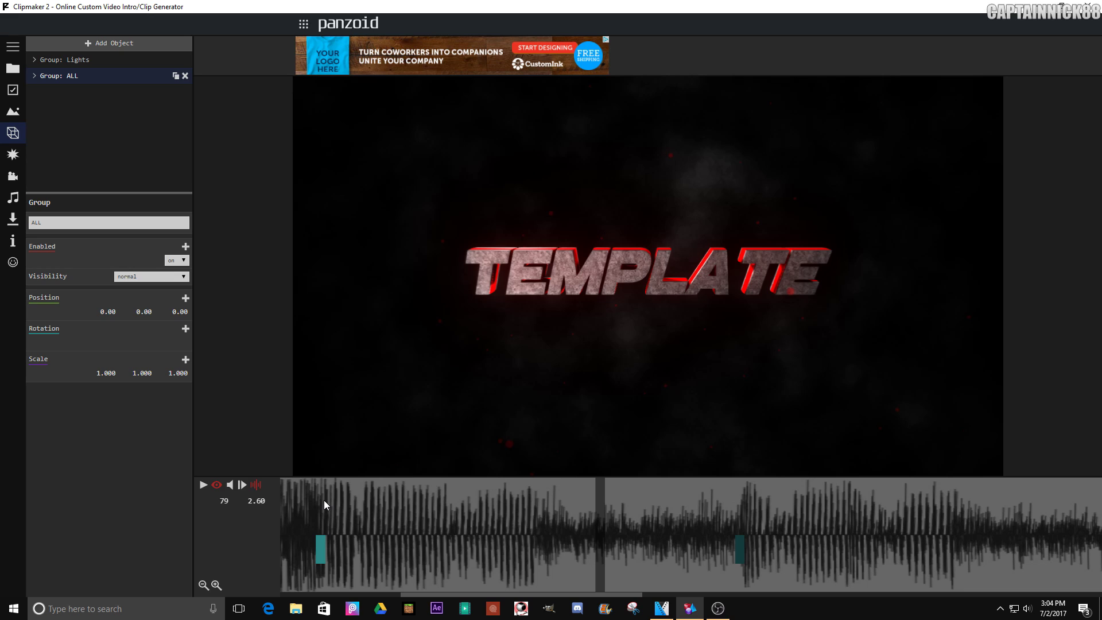
Give the 3.10 s keyframe smooth easing and preview the animation
left_click(737, 509)
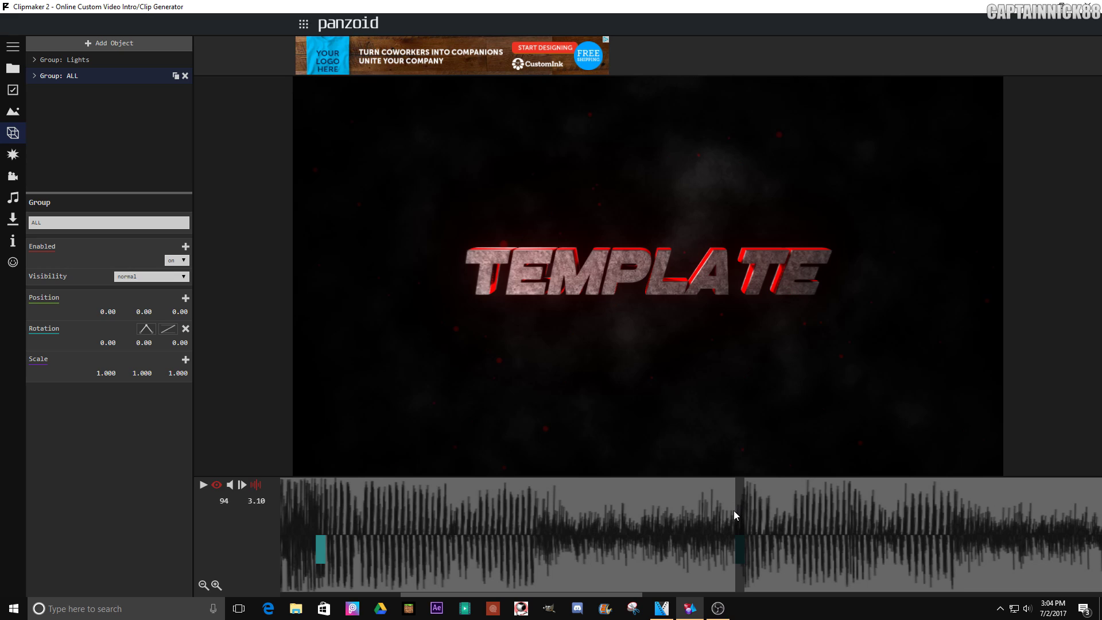
left_click(146, 329)
left_click(326, 521)
left_click(204, 485)
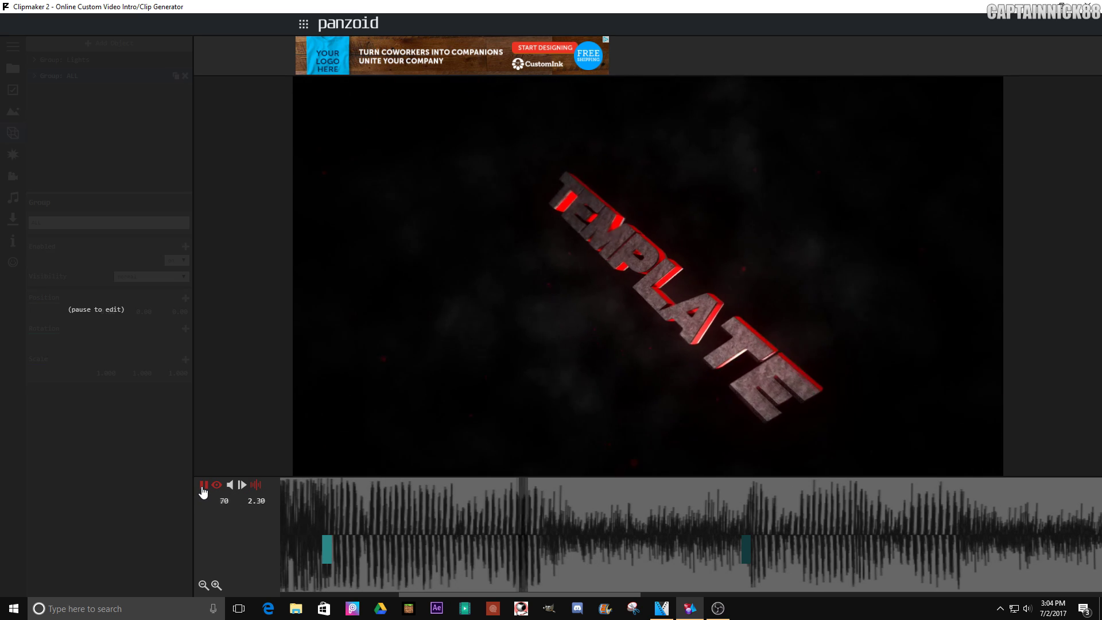
left_click(203, 485)
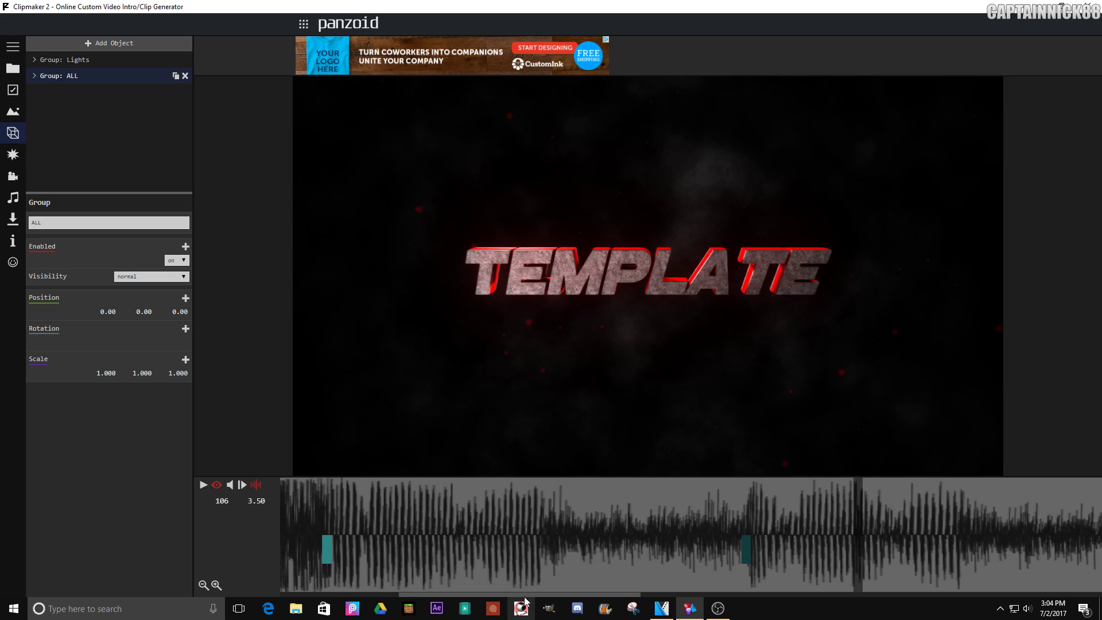
left_click_drag(525, 596, 574, 594)
left_click(569, 525)
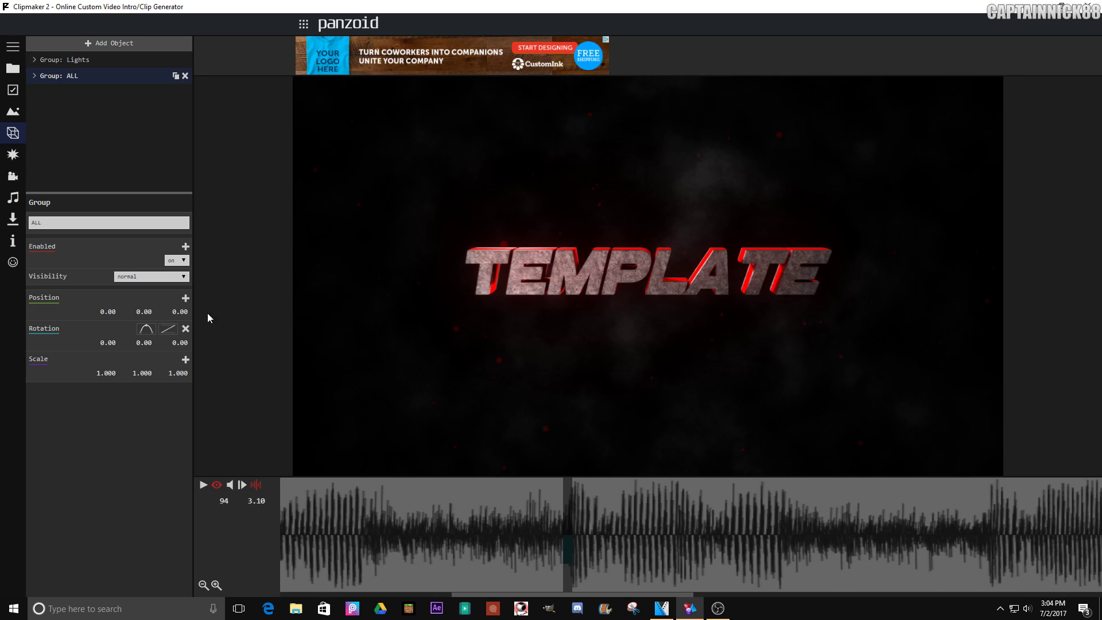
Set the 3.10 s keyframe to X 174, Y 169.40 with eased interpolation, and replay
left_click_drag(138, 342, 775, 350)
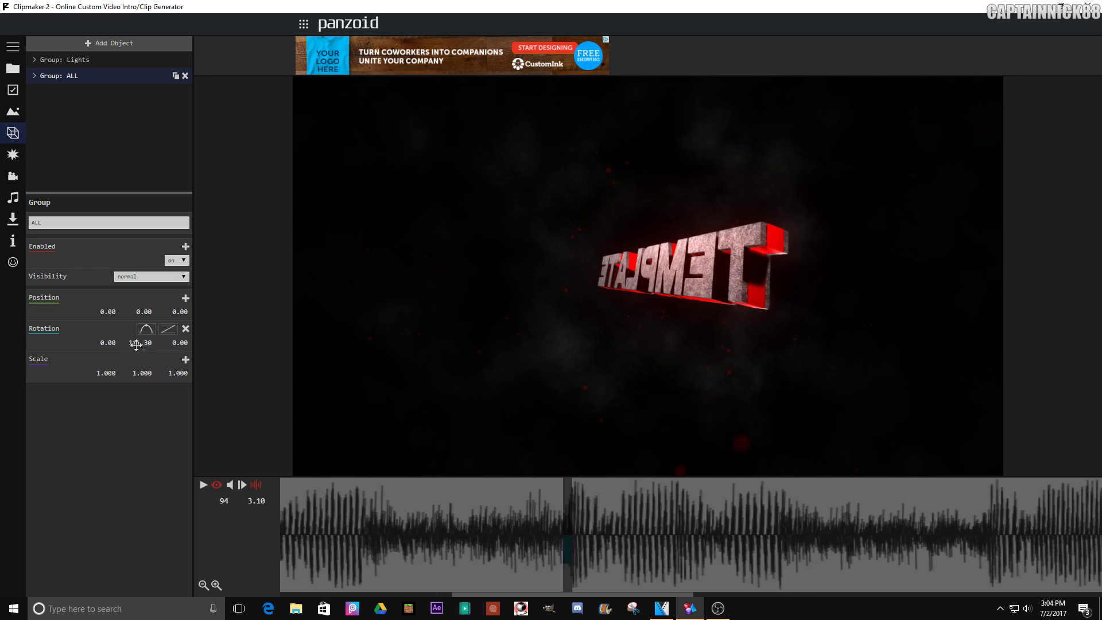
left_click_drag(136, 344, 273, 393)
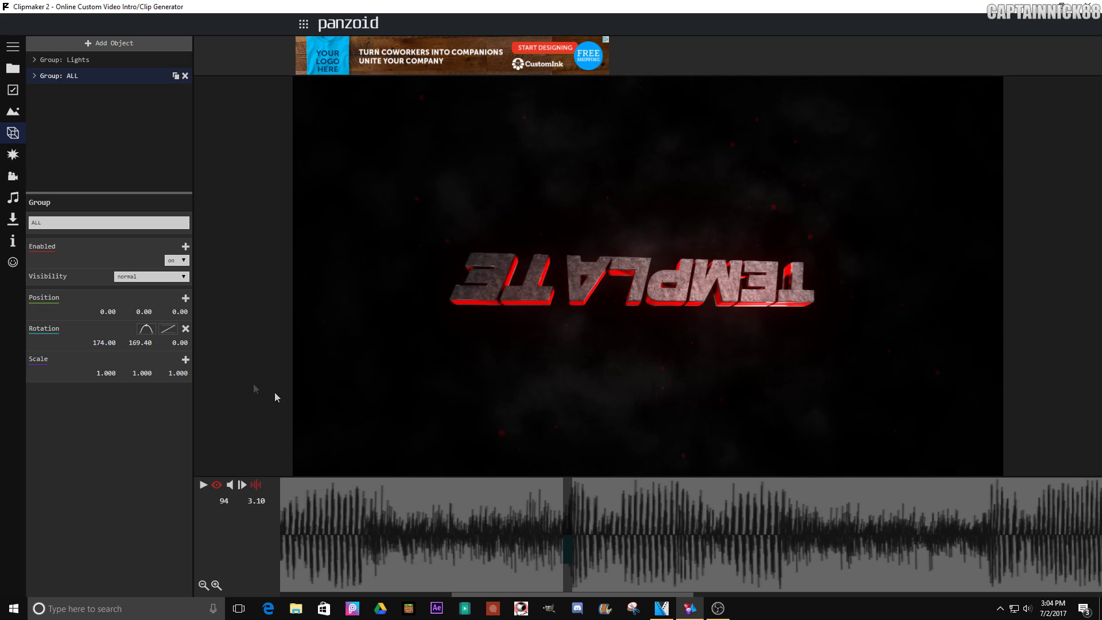
left_click(171, 334)
left_click(212, 441)
left_click_drag(533, 593, 443, 581)
left_click(202, 486)
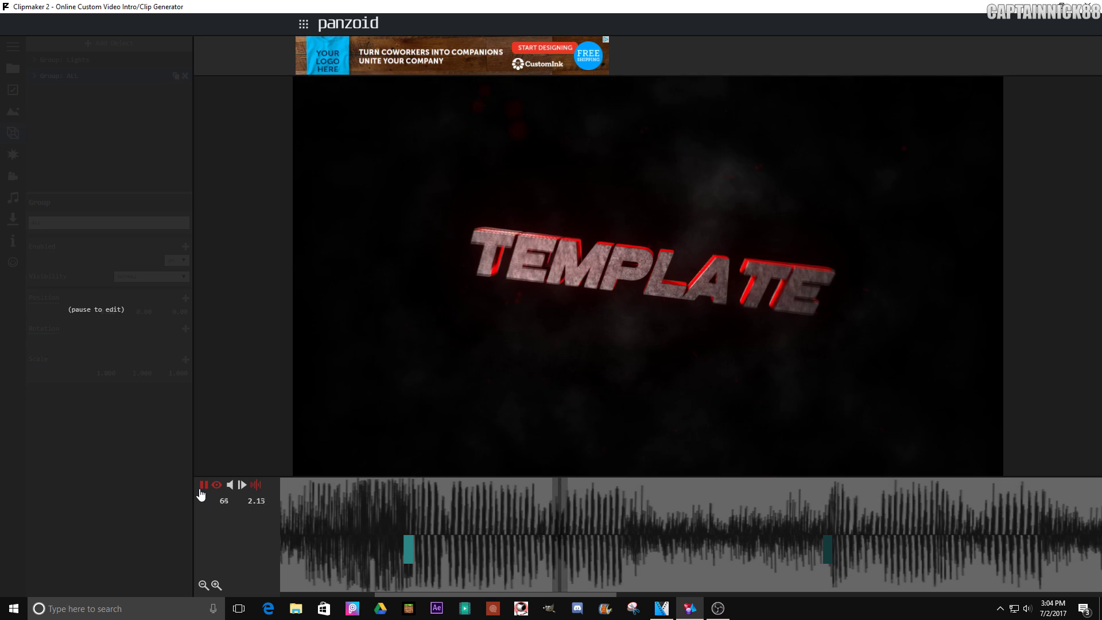
left_click(202, 488)
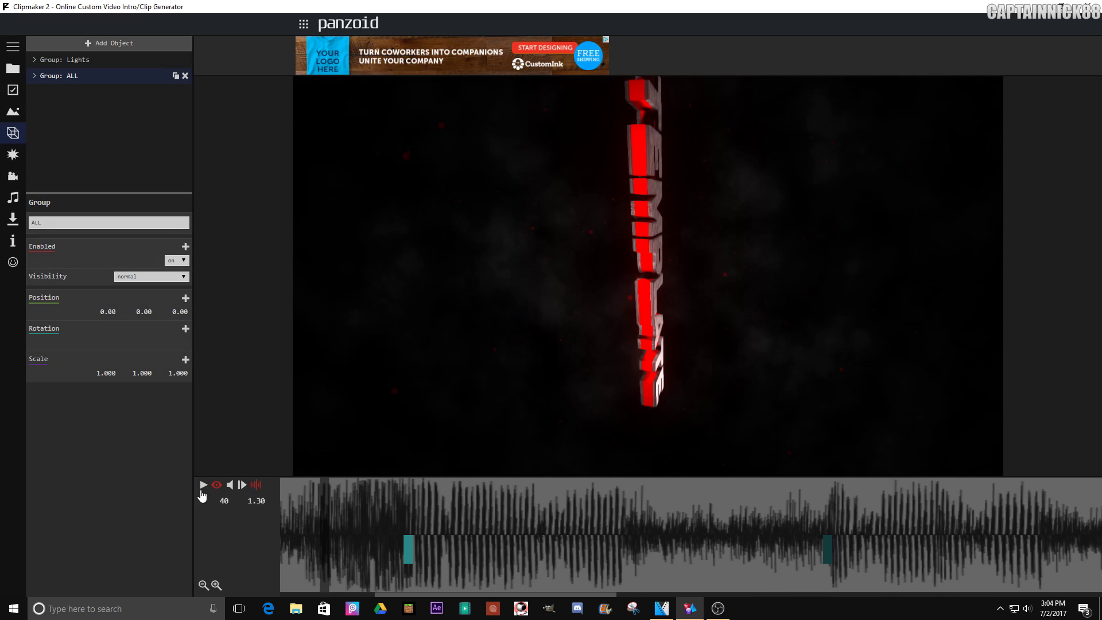
left_click(203, 487)
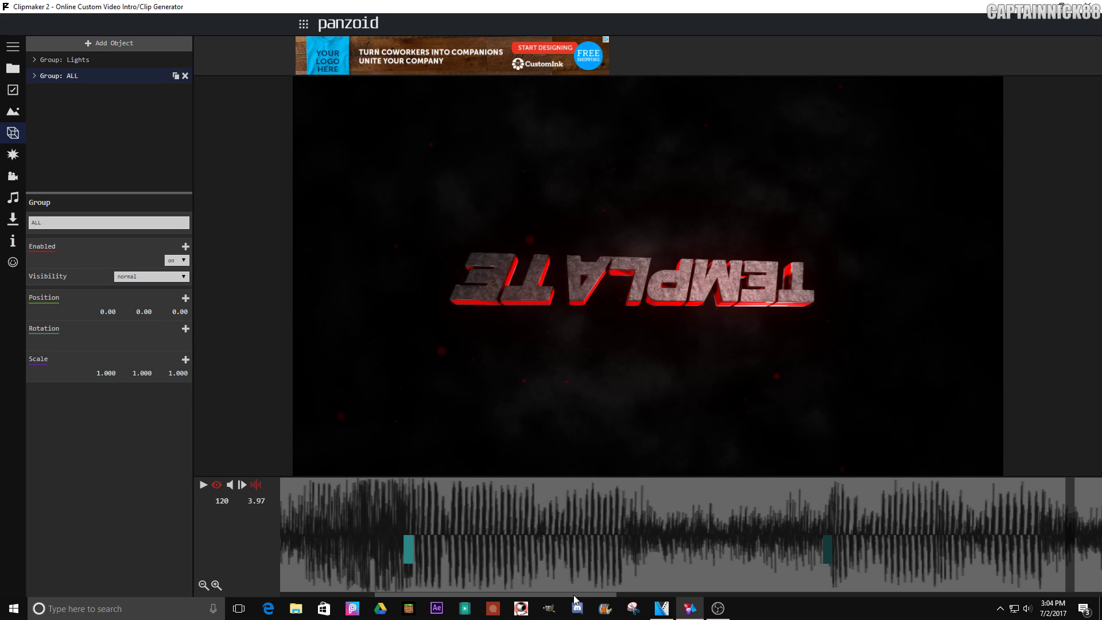
left_click_drag(574, 595, 1072, 562)
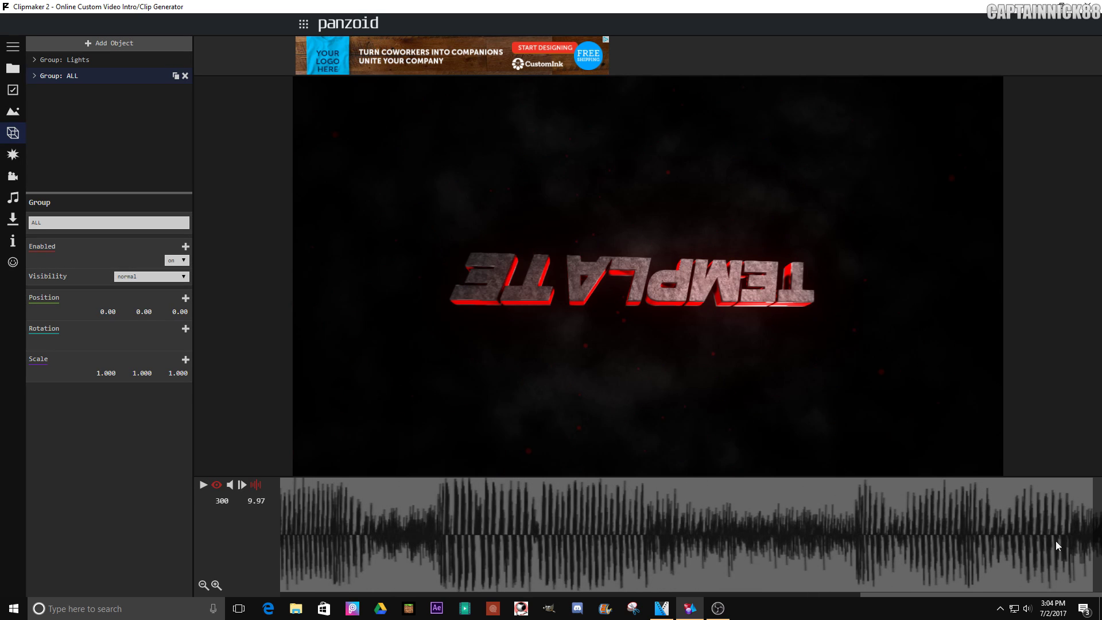
Add a 9.97 s keyframe rotating the ALL group to X 360, Y 360, then play it
left_click(185, 328)
left_click(101, 342)
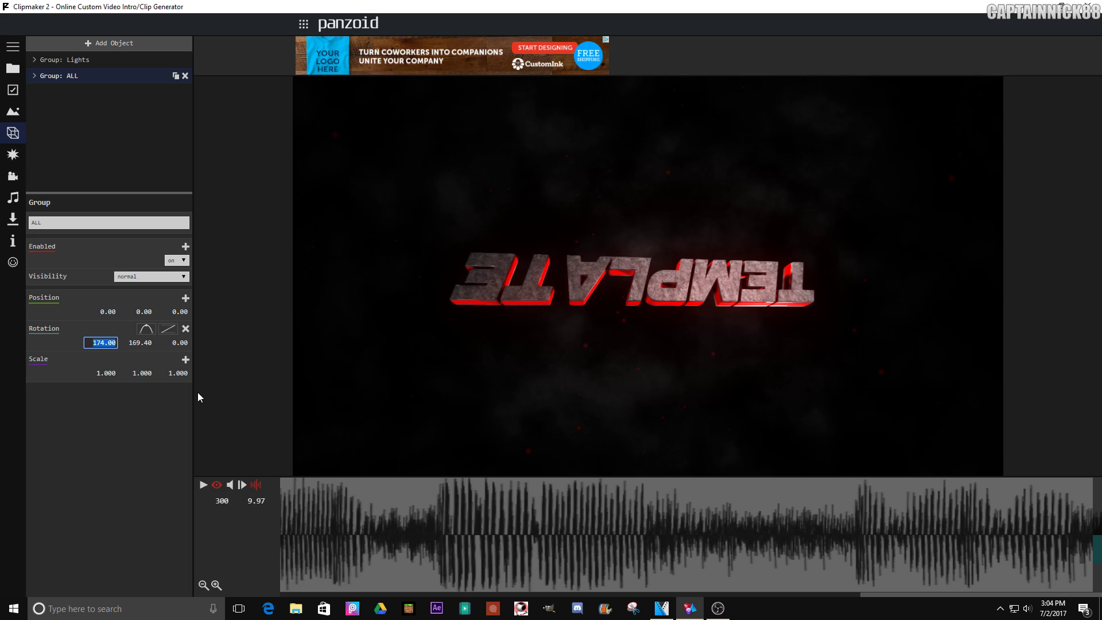
type("360")
key("Tab")
type("1")
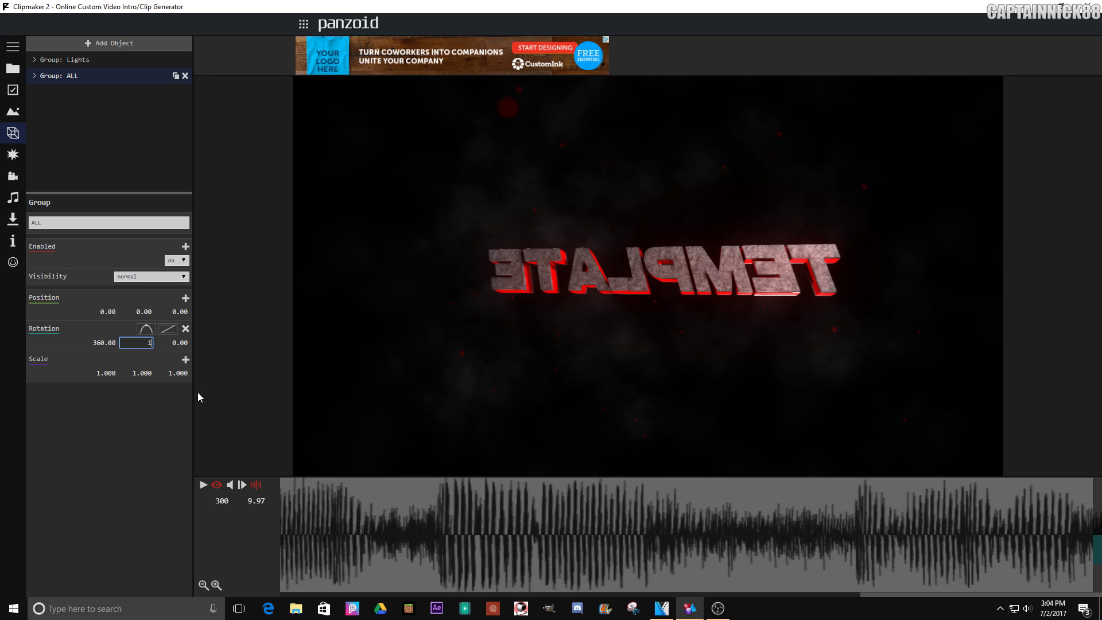
type("360")
key("Tab")
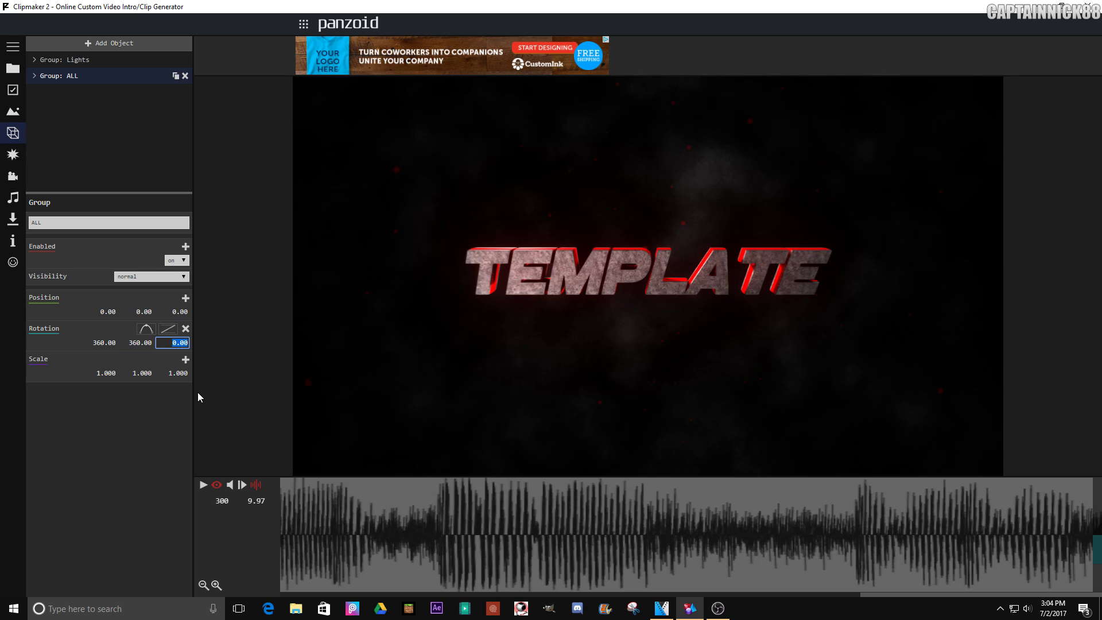
left_click(198, 394)
left_click(203, 485)
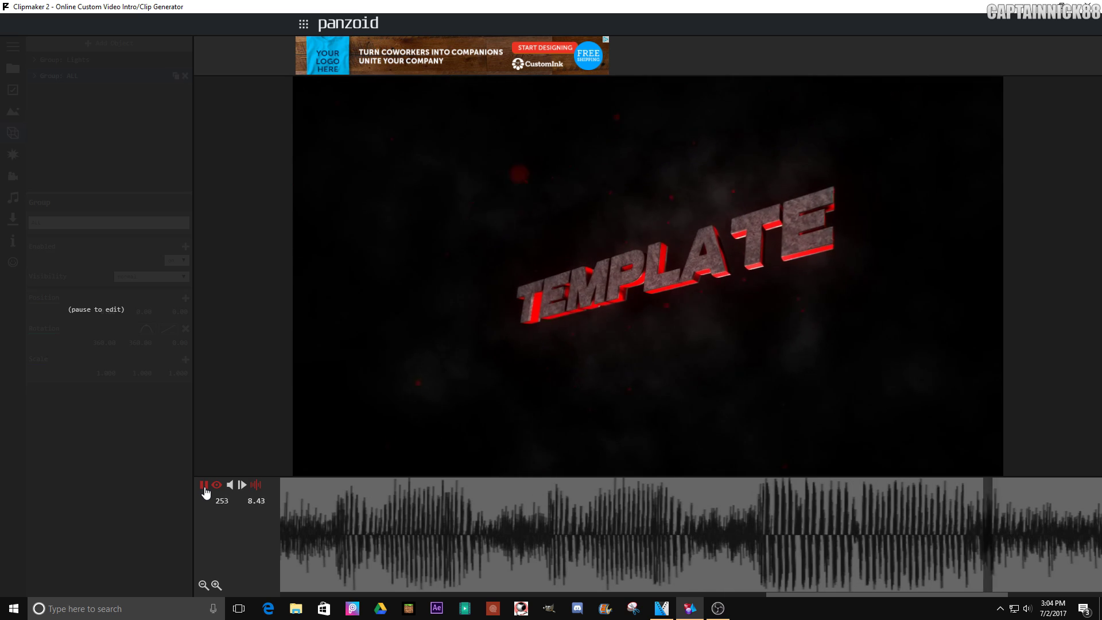
Pause playback and return the playhead to the 1.60 s keyframe with 0, 0, 0 rotation
left_click(205, 485)
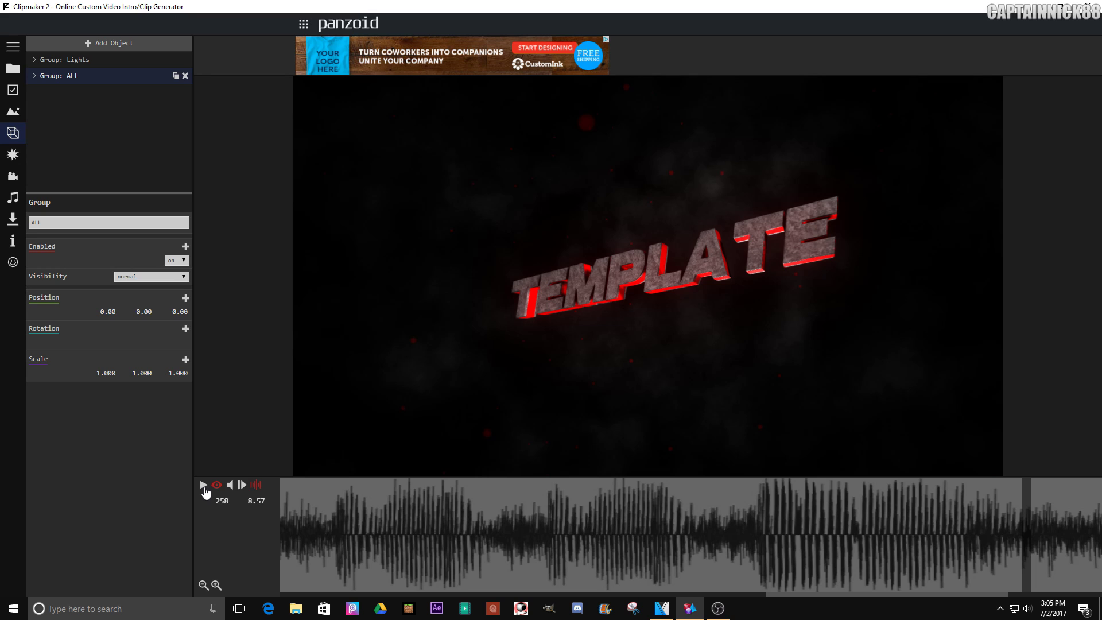
left_click(287, 524)
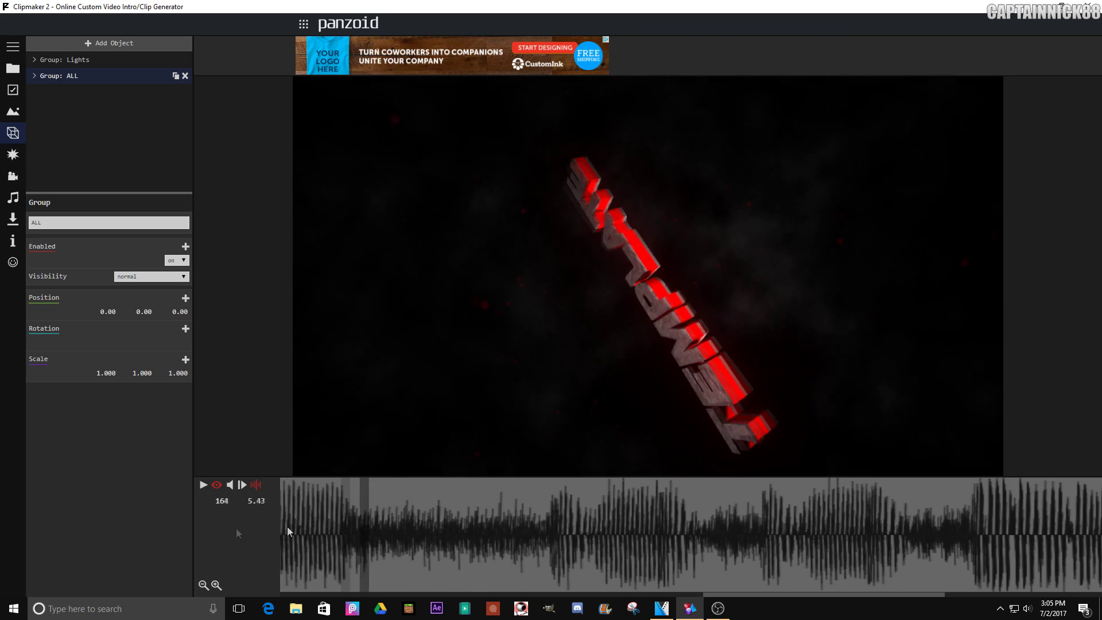
left_click(364, 500)
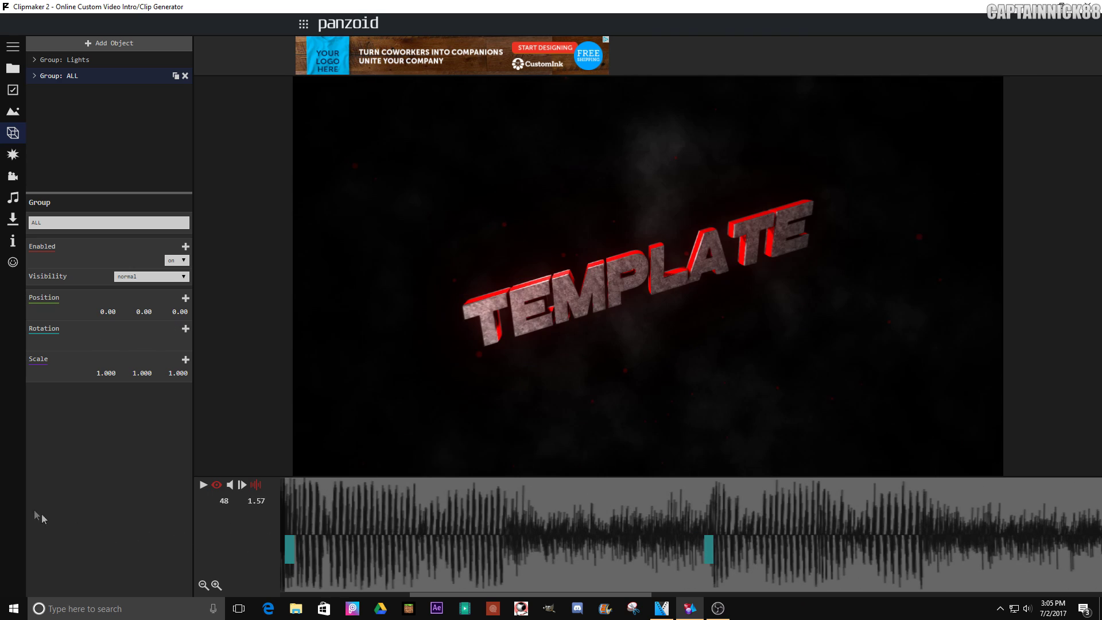
left_click(294, 505)
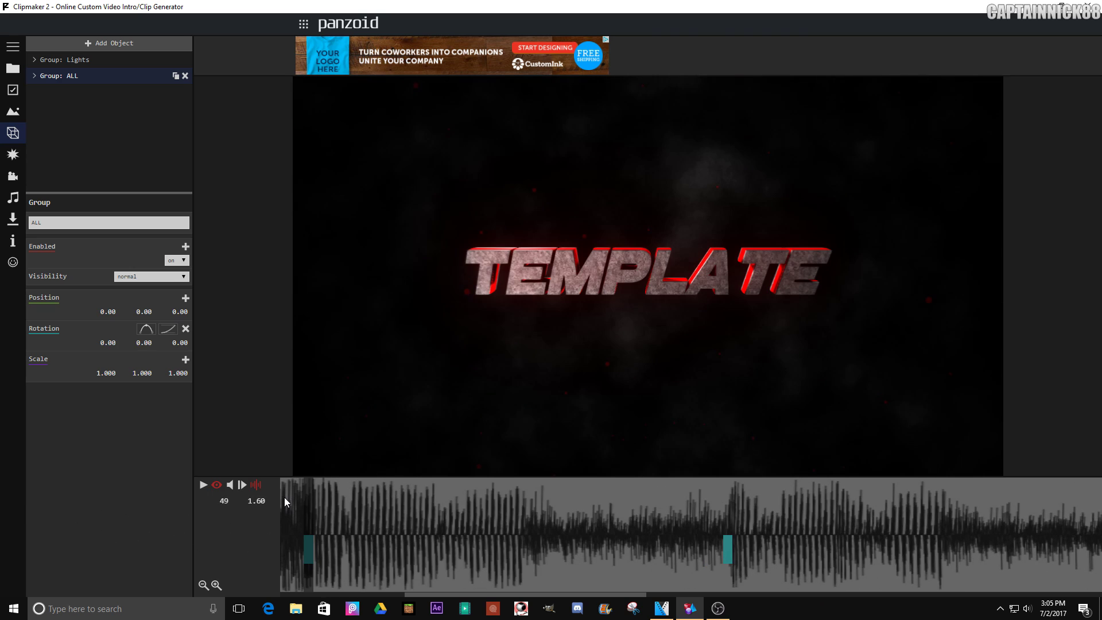